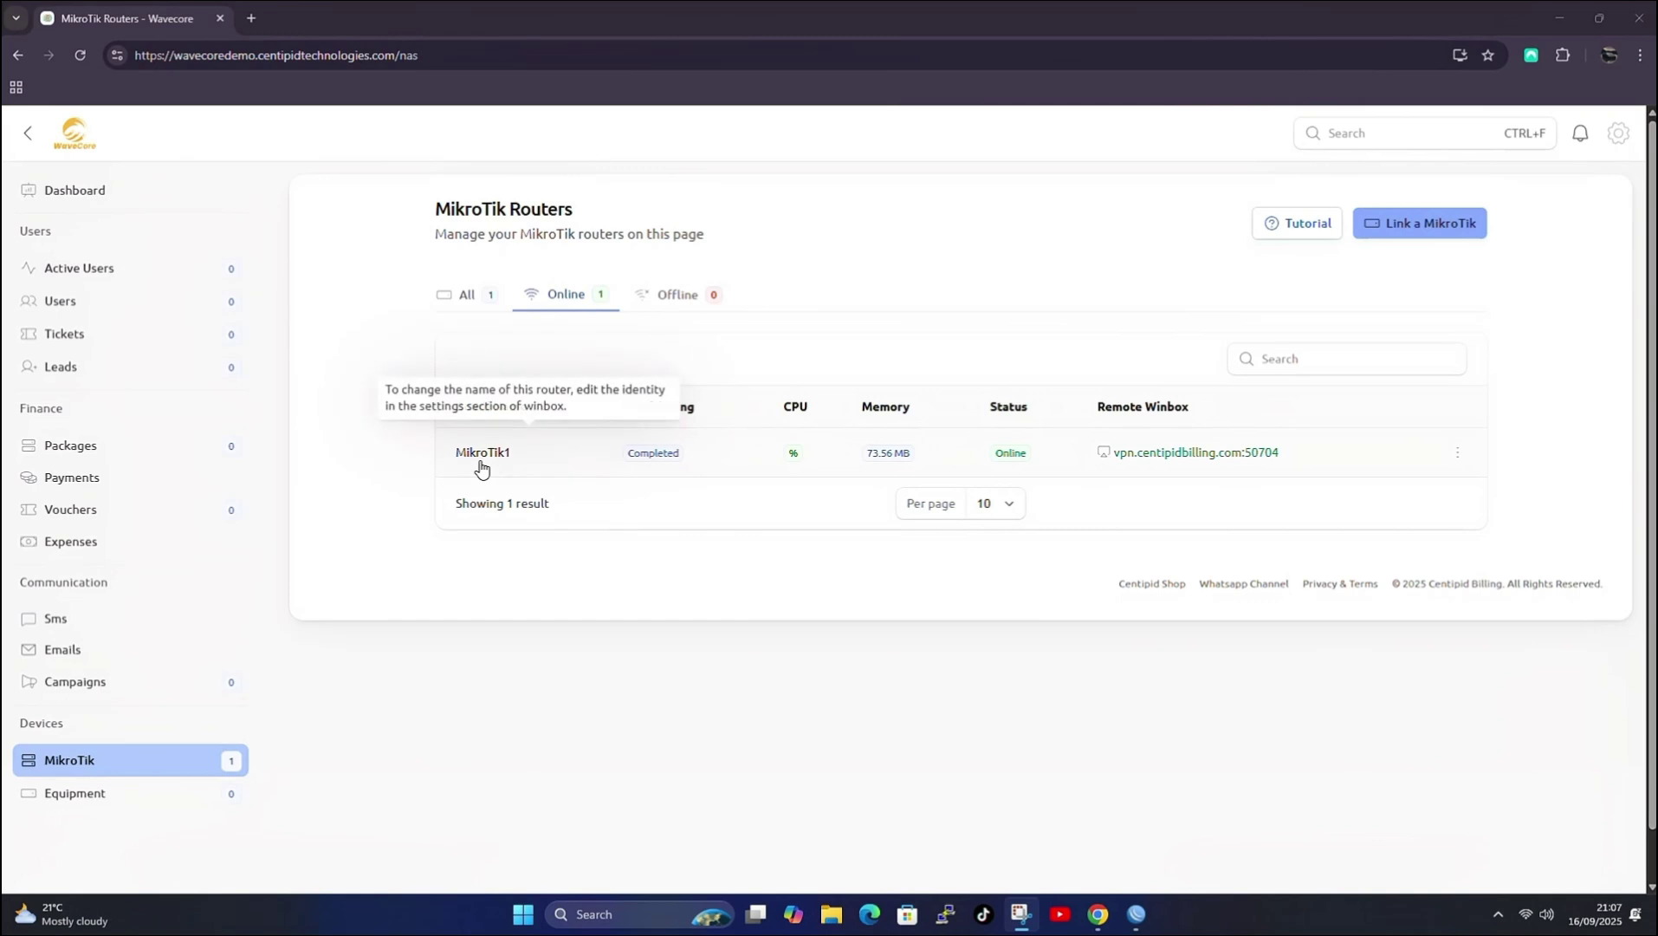
# Change the MikroTik1 router's identity to 'wavecore l009' and return to the MikroTik router list.
pyautogui.click(526, 463)
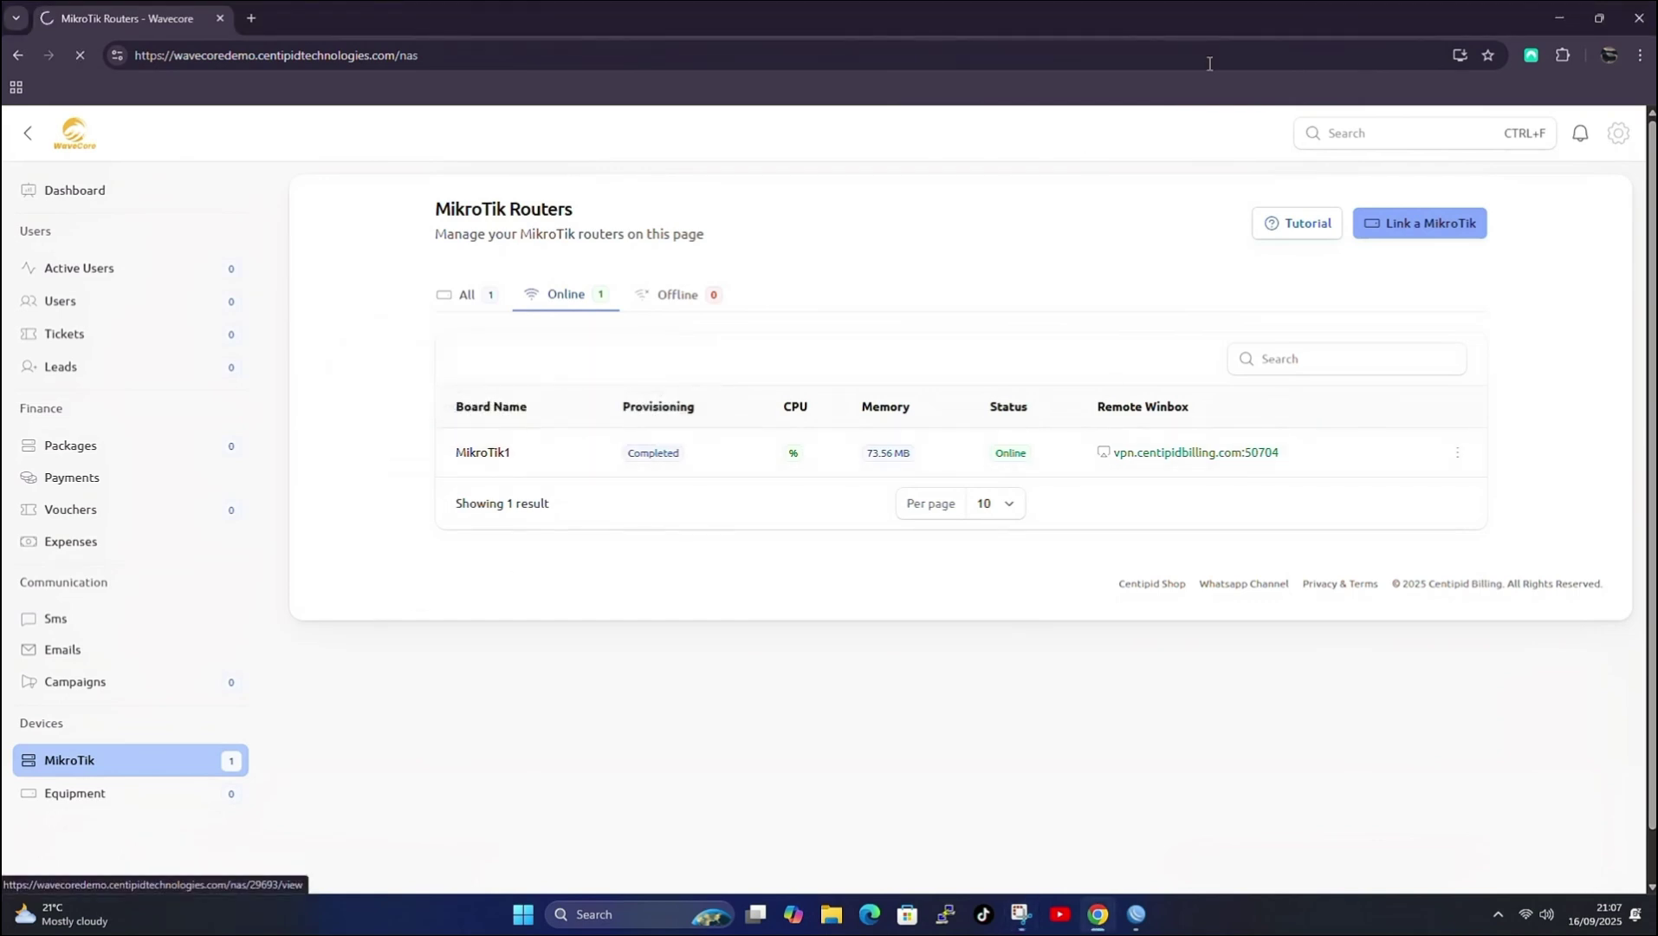
pyautogui.click(1479, 215)
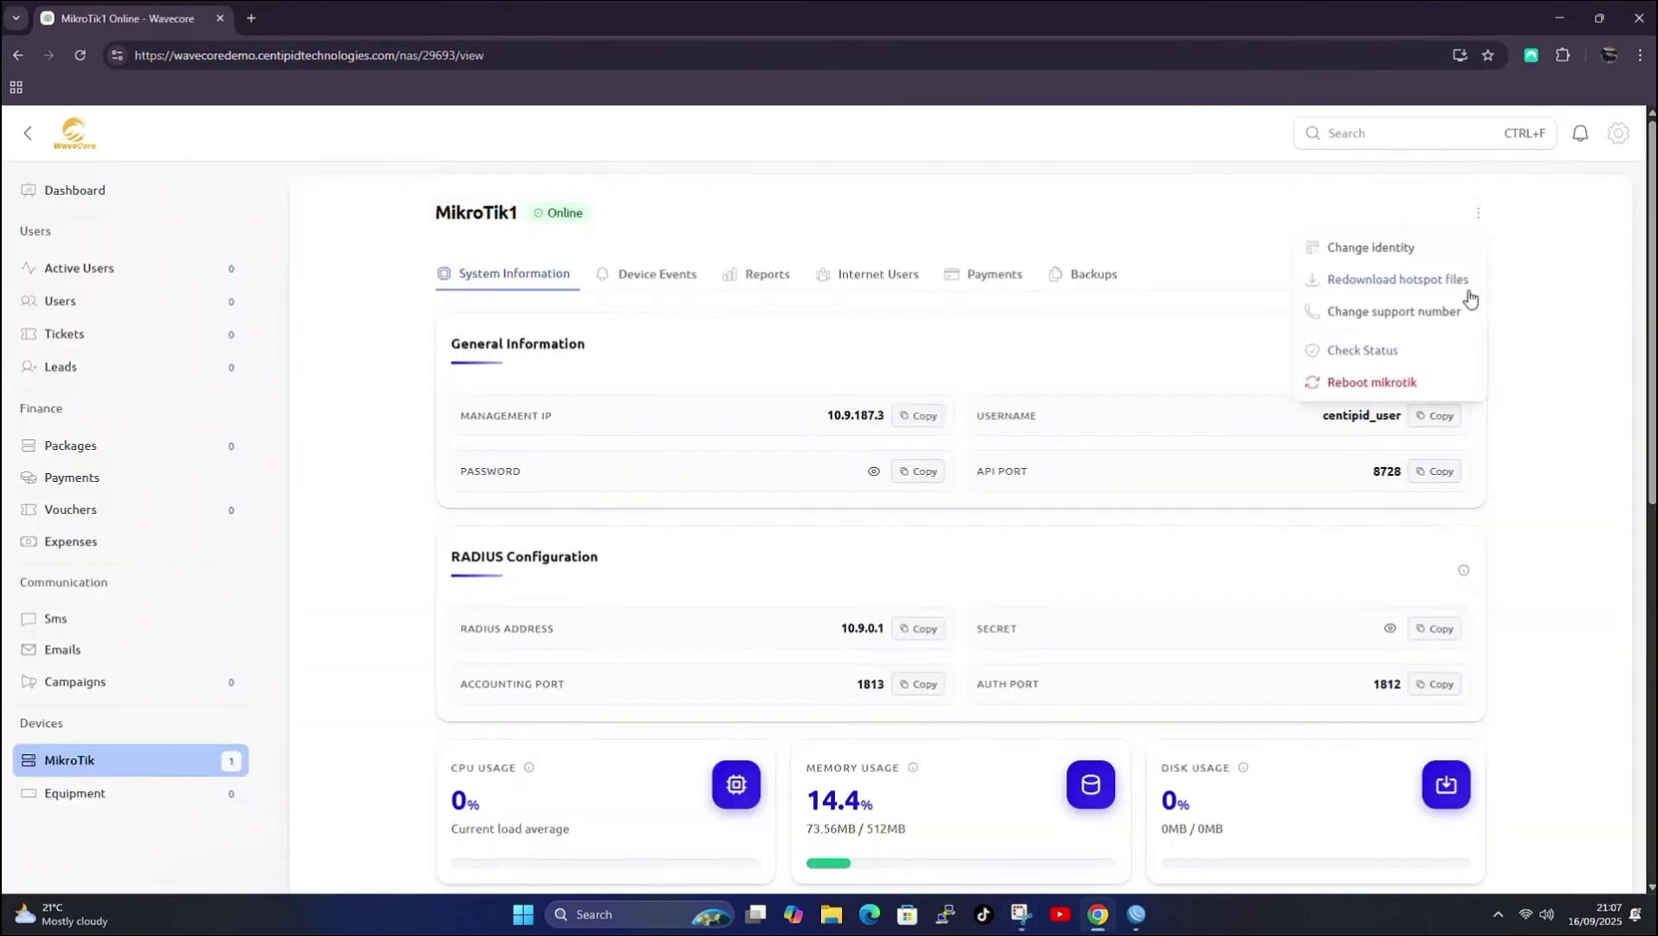
pyautogui.click(1369, 248)
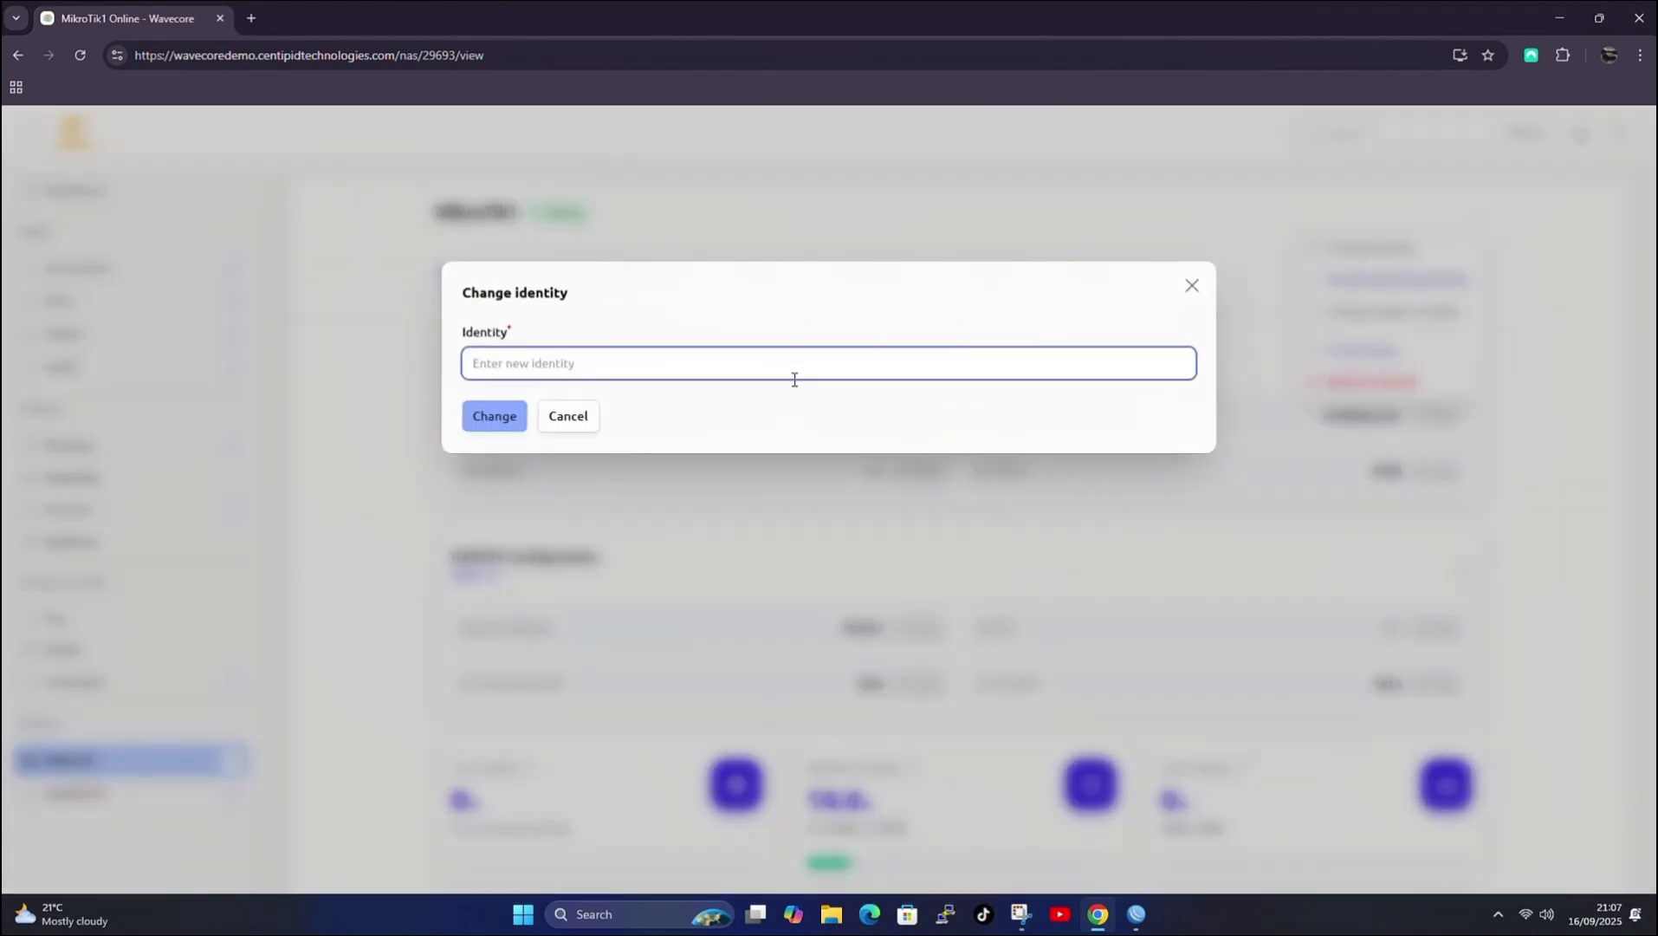
pyautogui.write('wavecore l009')
pyautogui.click(1192, 285)
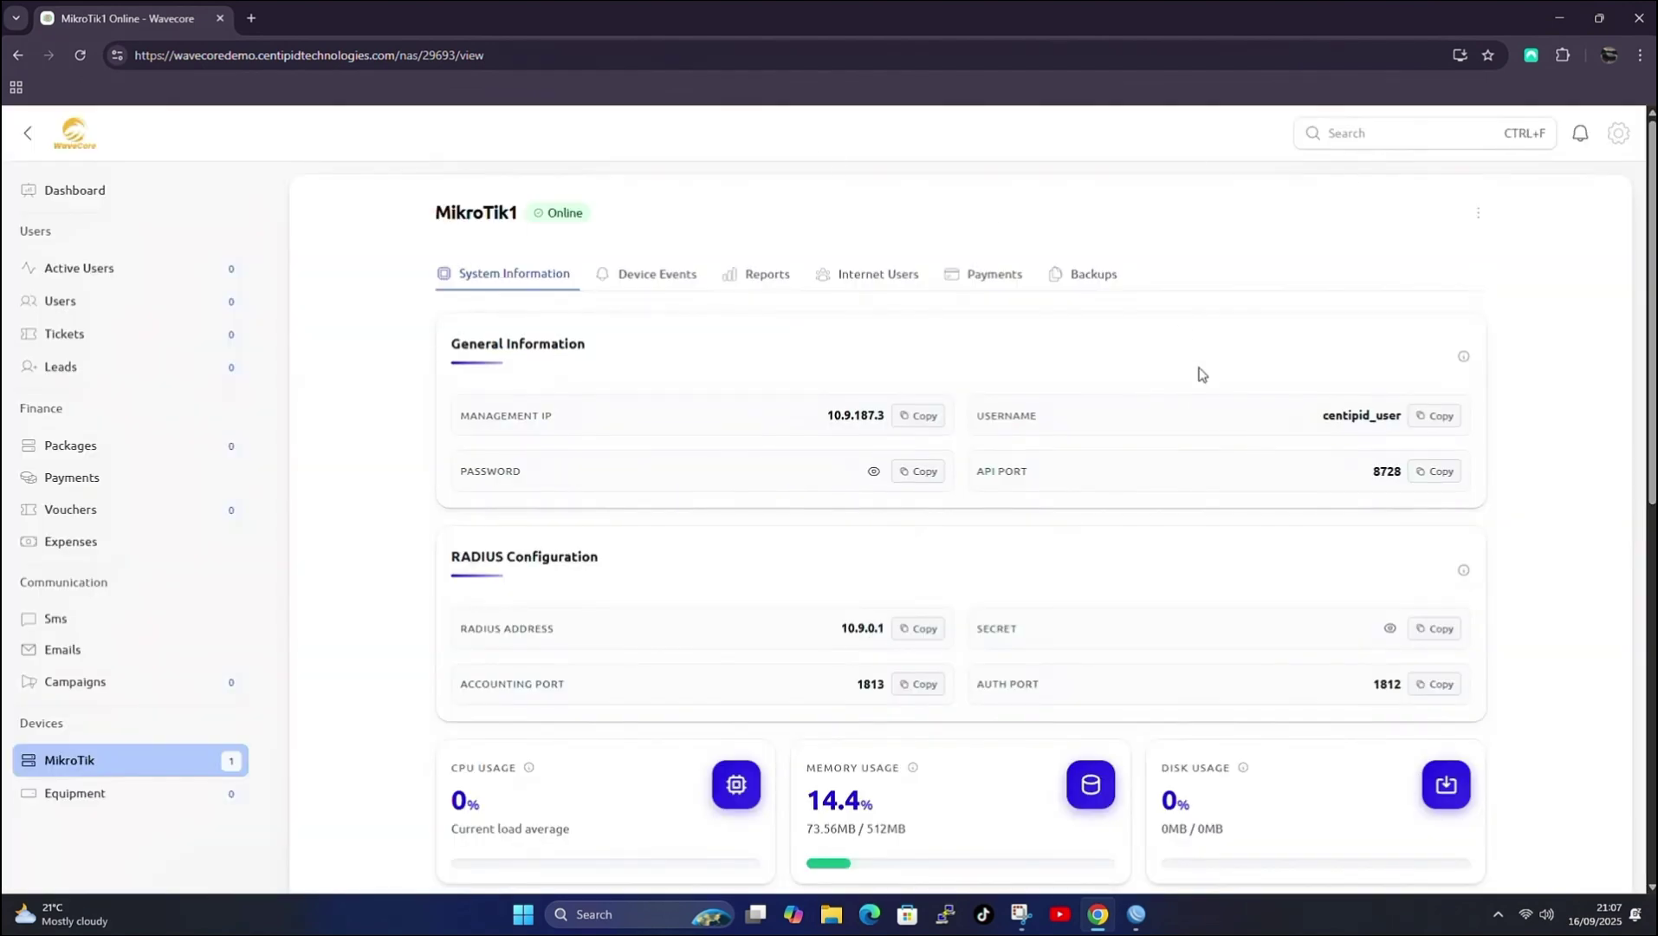
pyautogui.click(111, 755)
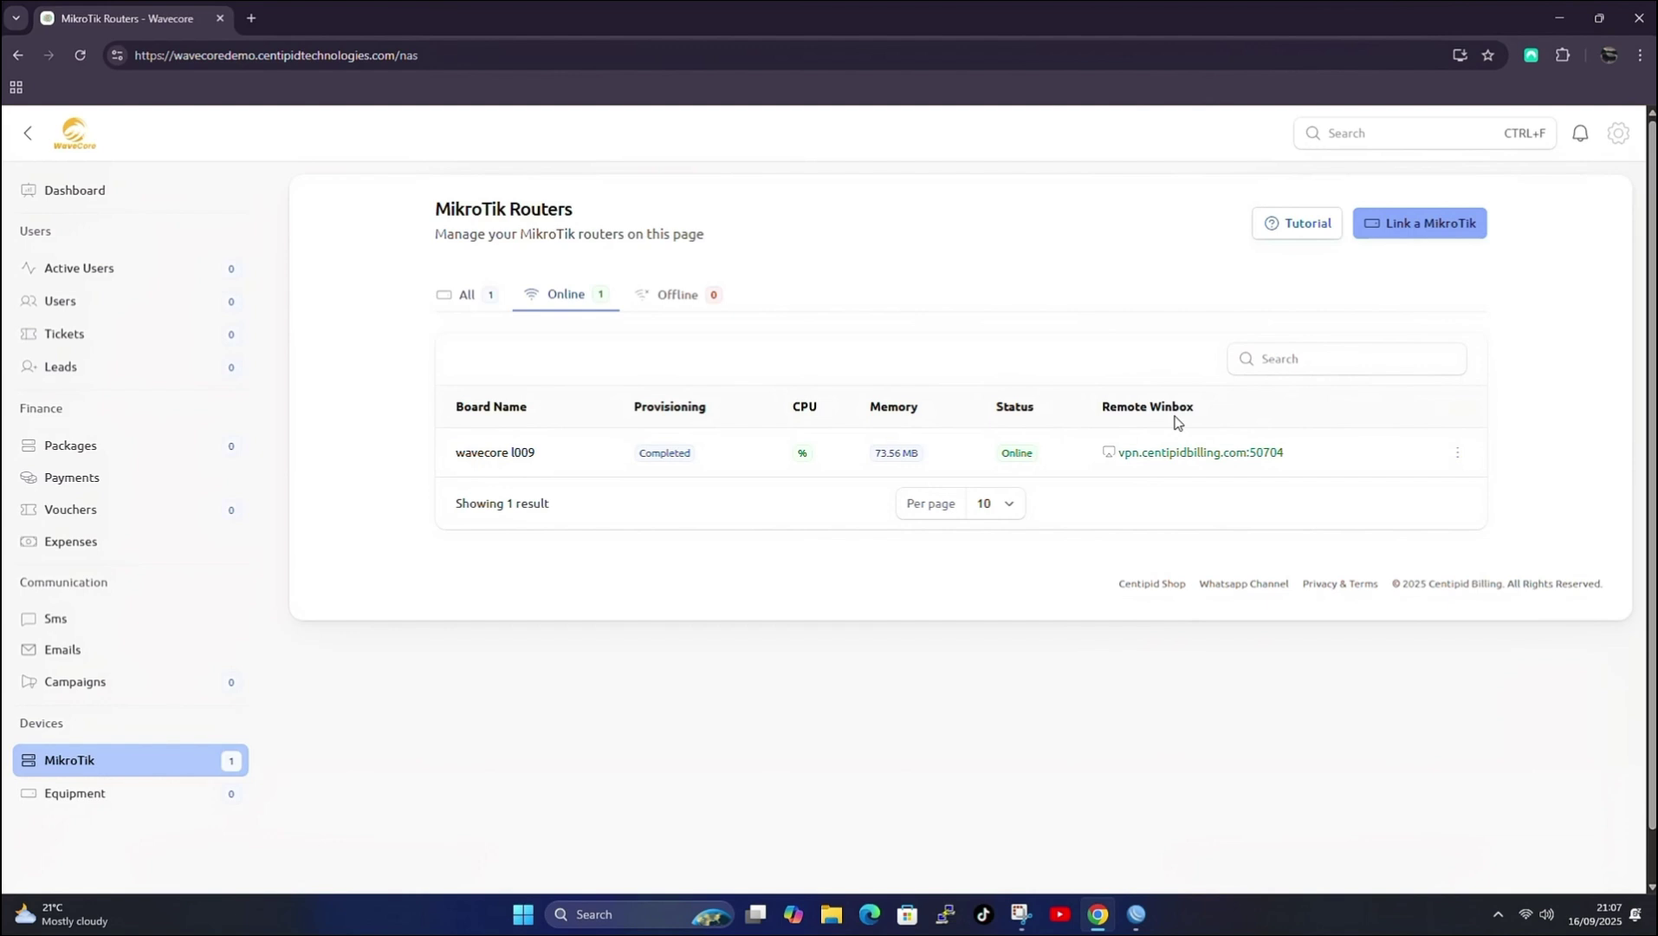
pyautogui.moveTo(1206, 410); pyautogui.dragTo(1093, 410)
# On the Packages page, start a PPPoE package named '5mbps Package'.
pyautogui.click(1261, 414)
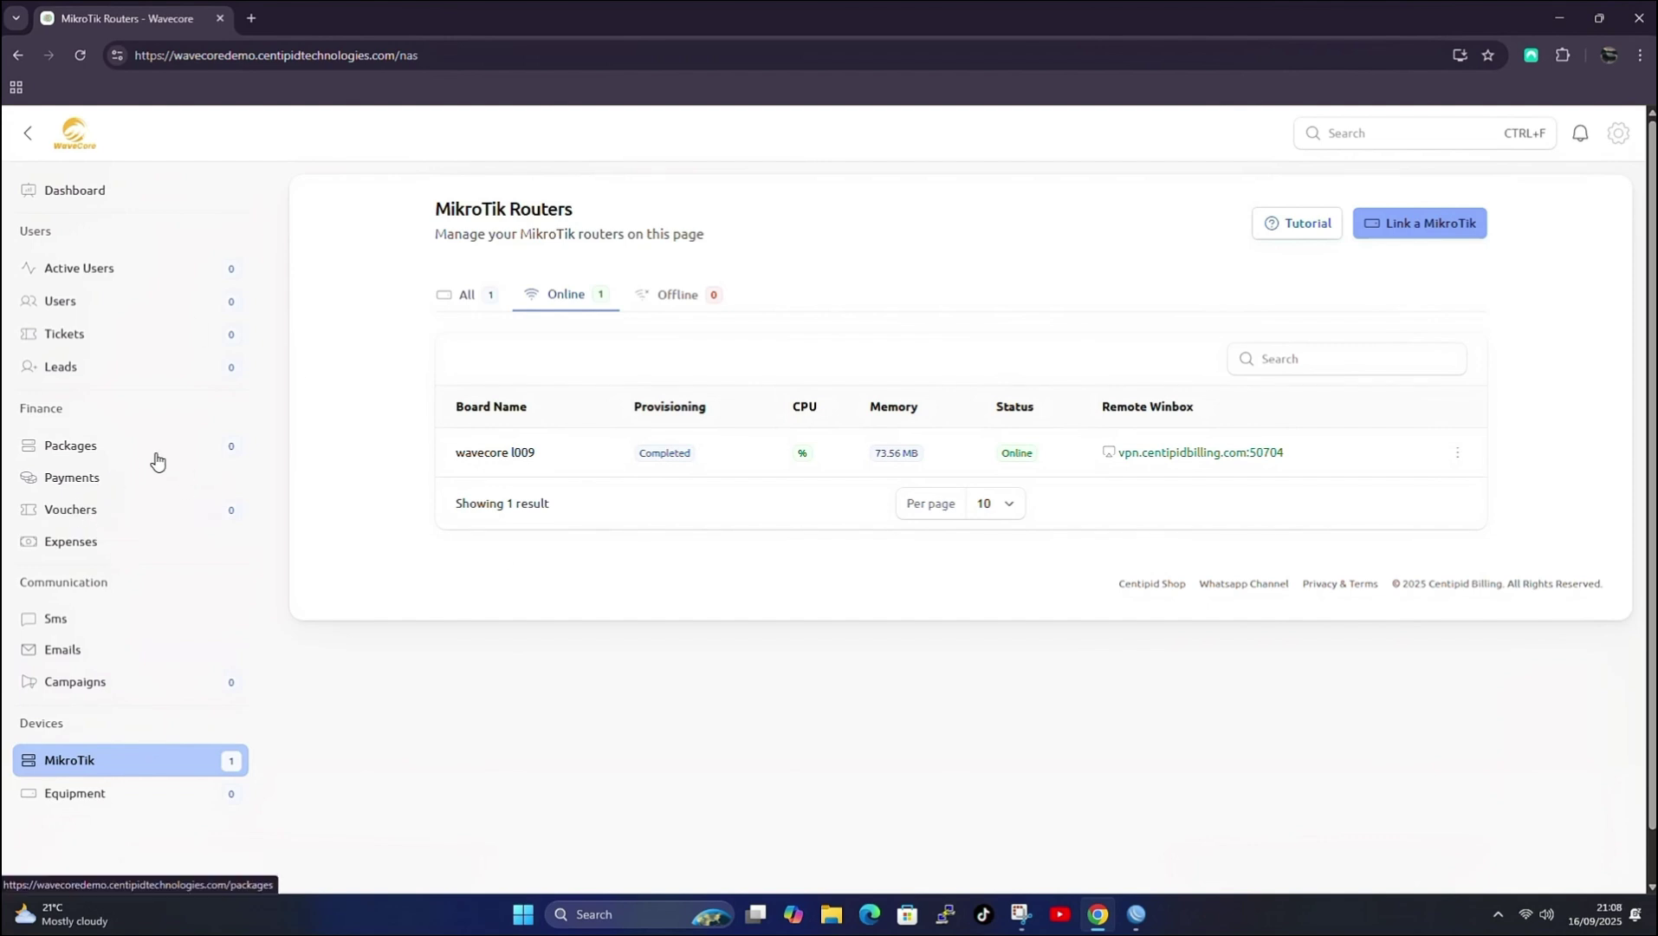
pyautogui.click(107, 457)
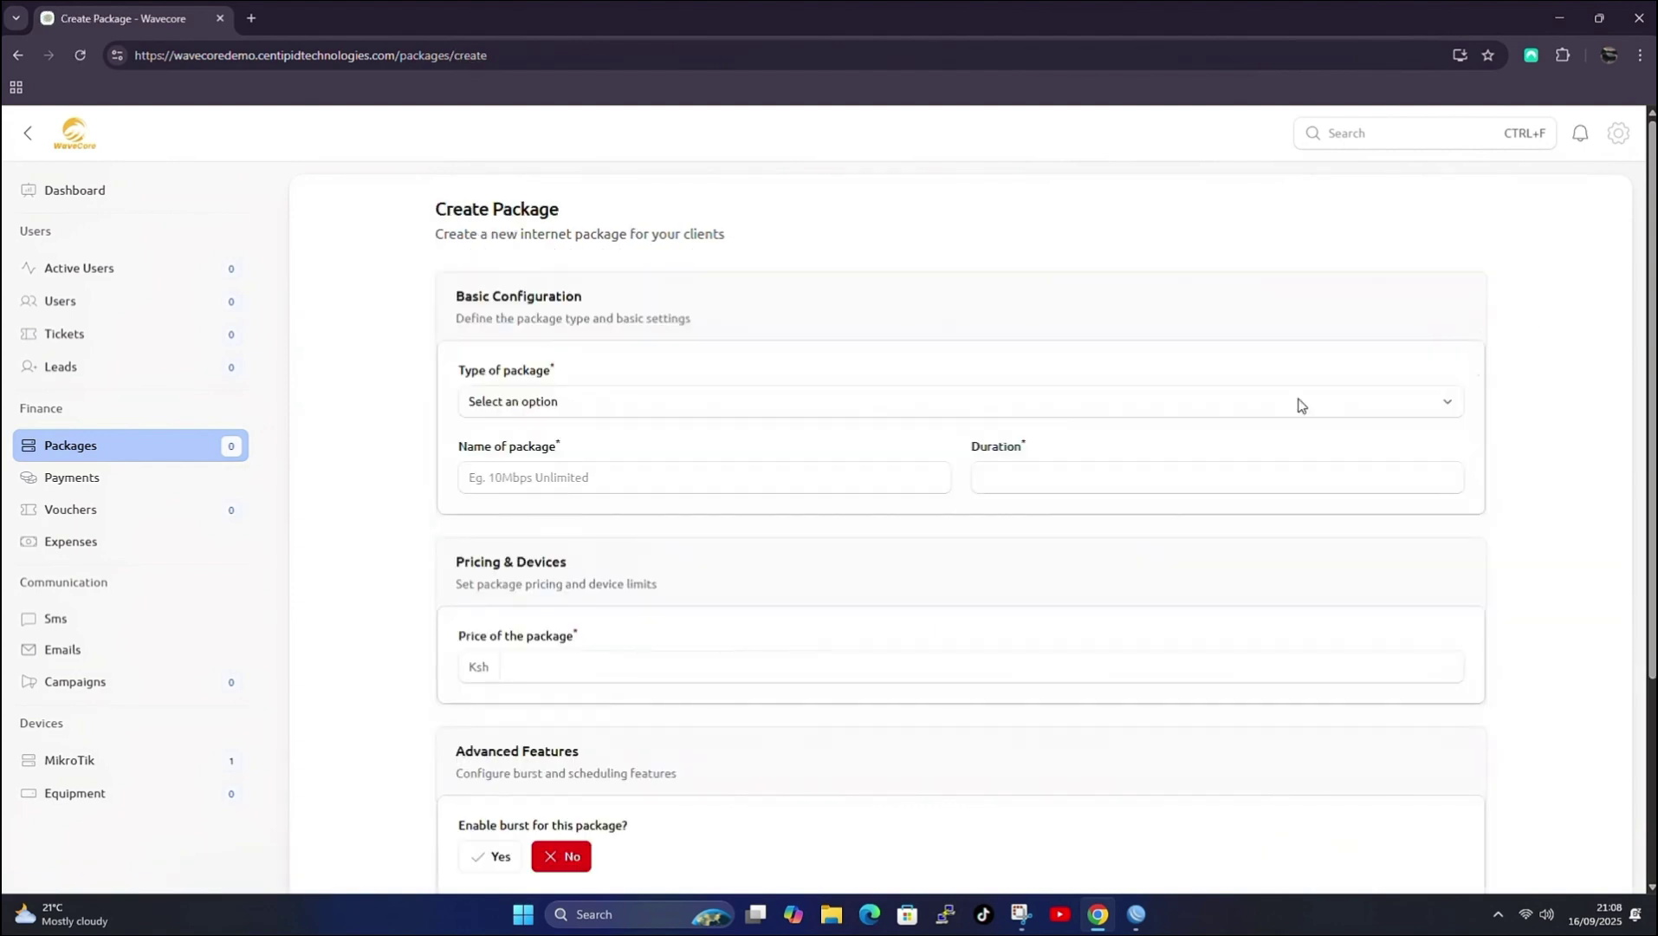
pyautogui.click(678, 408)
pyautogui.click(582, 472)
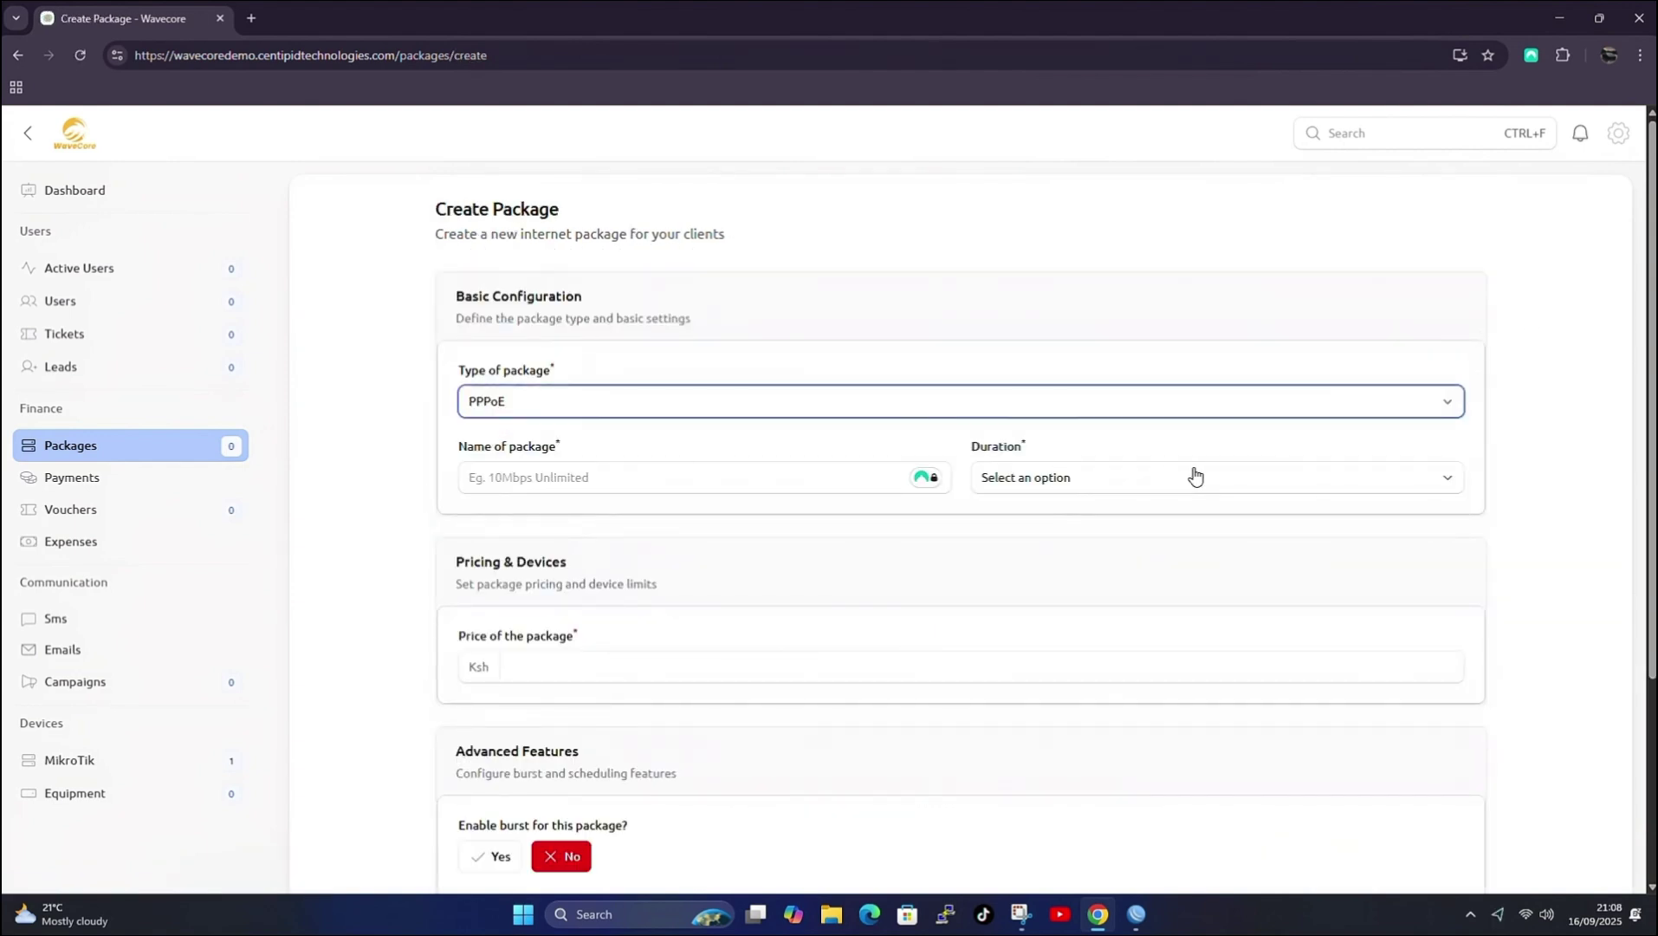
pyautogui.click(810, 479)
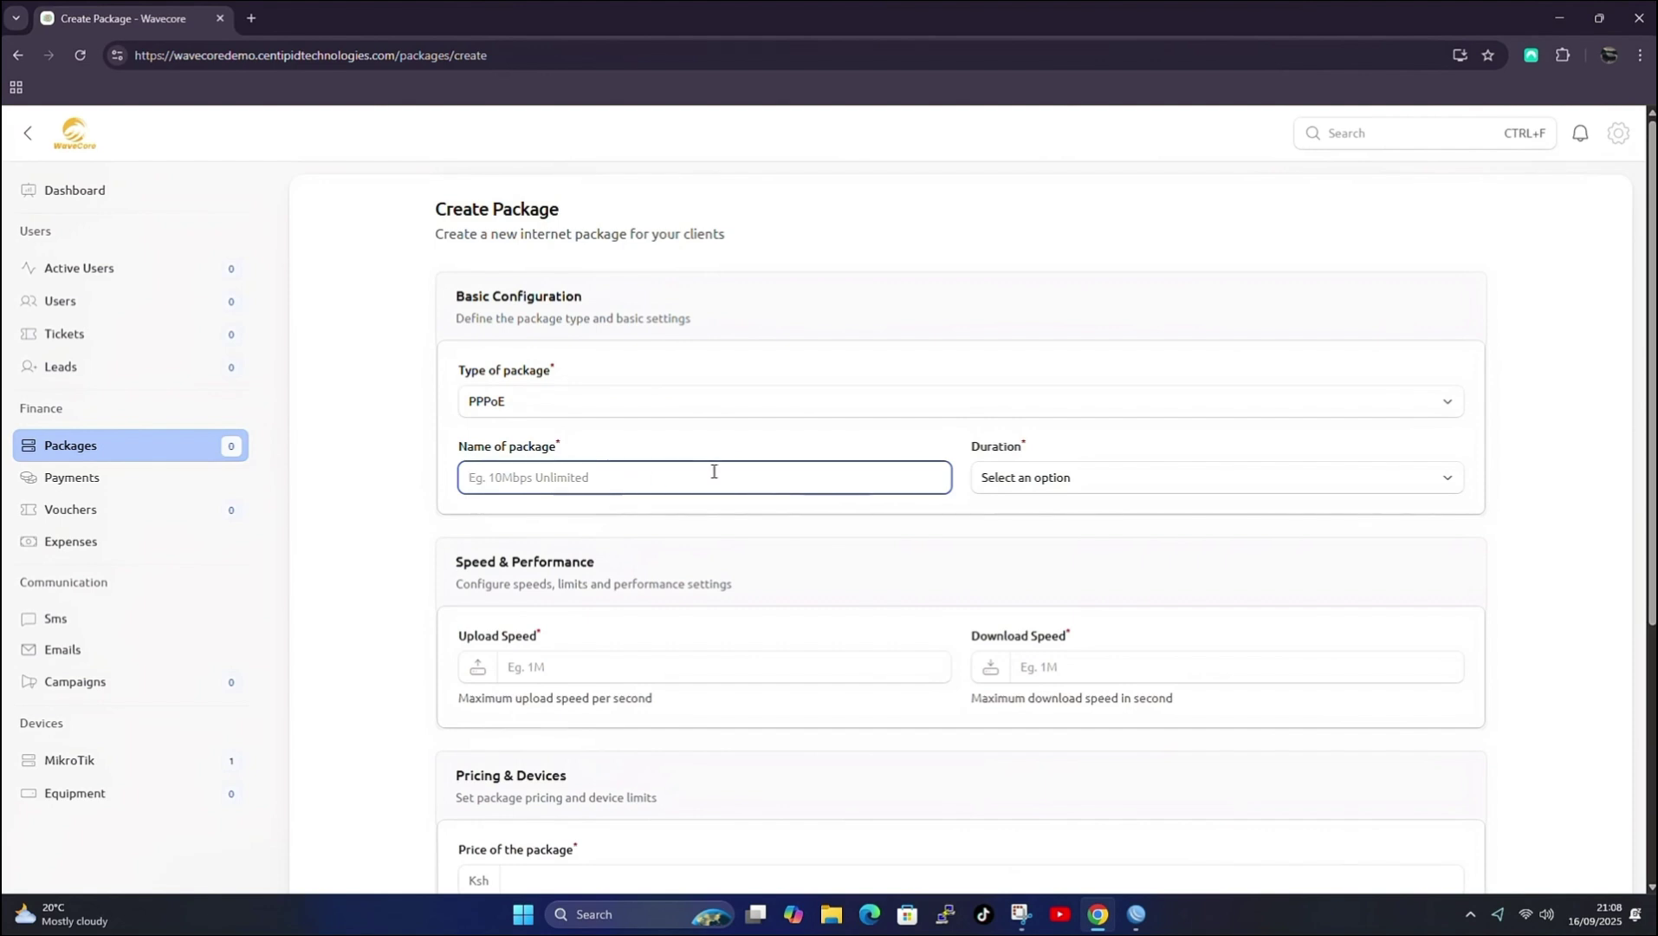
pyautogui.write('5mbps Package')
# Set the package duration to 1 Month.
pyautogui.click(1057, 481)
pyautogui.scroll(-3, 1257, 660)
pyautogui.scroll(-4, 1213, 631)
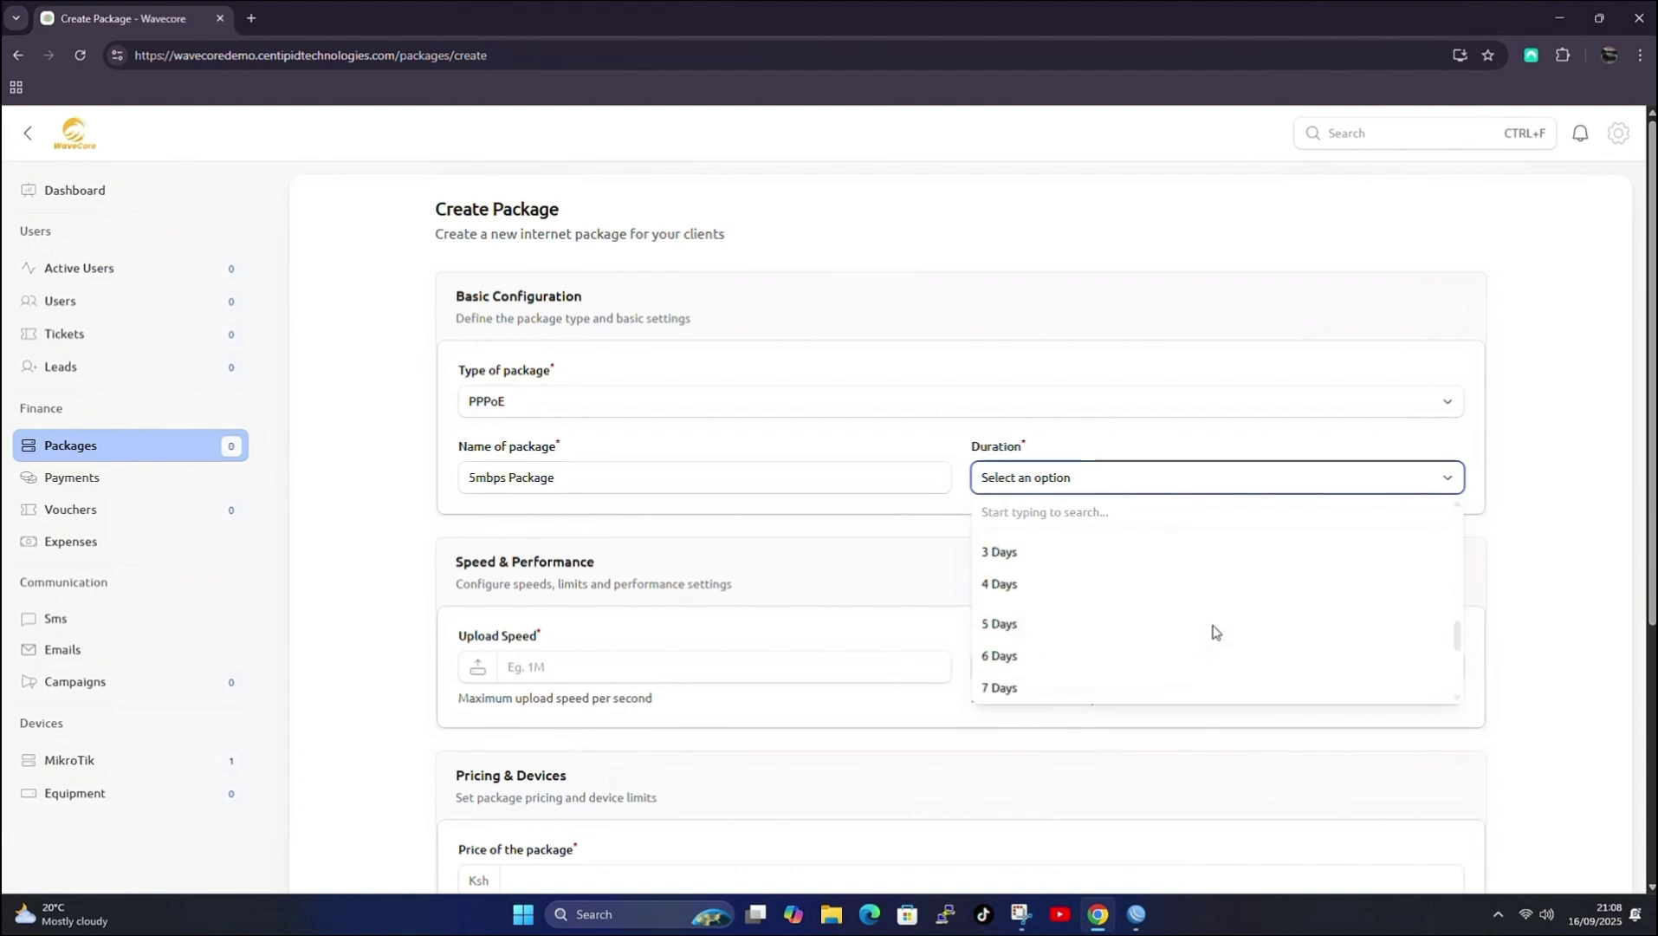
pyautogui.scroll(-3, 1294, 627)
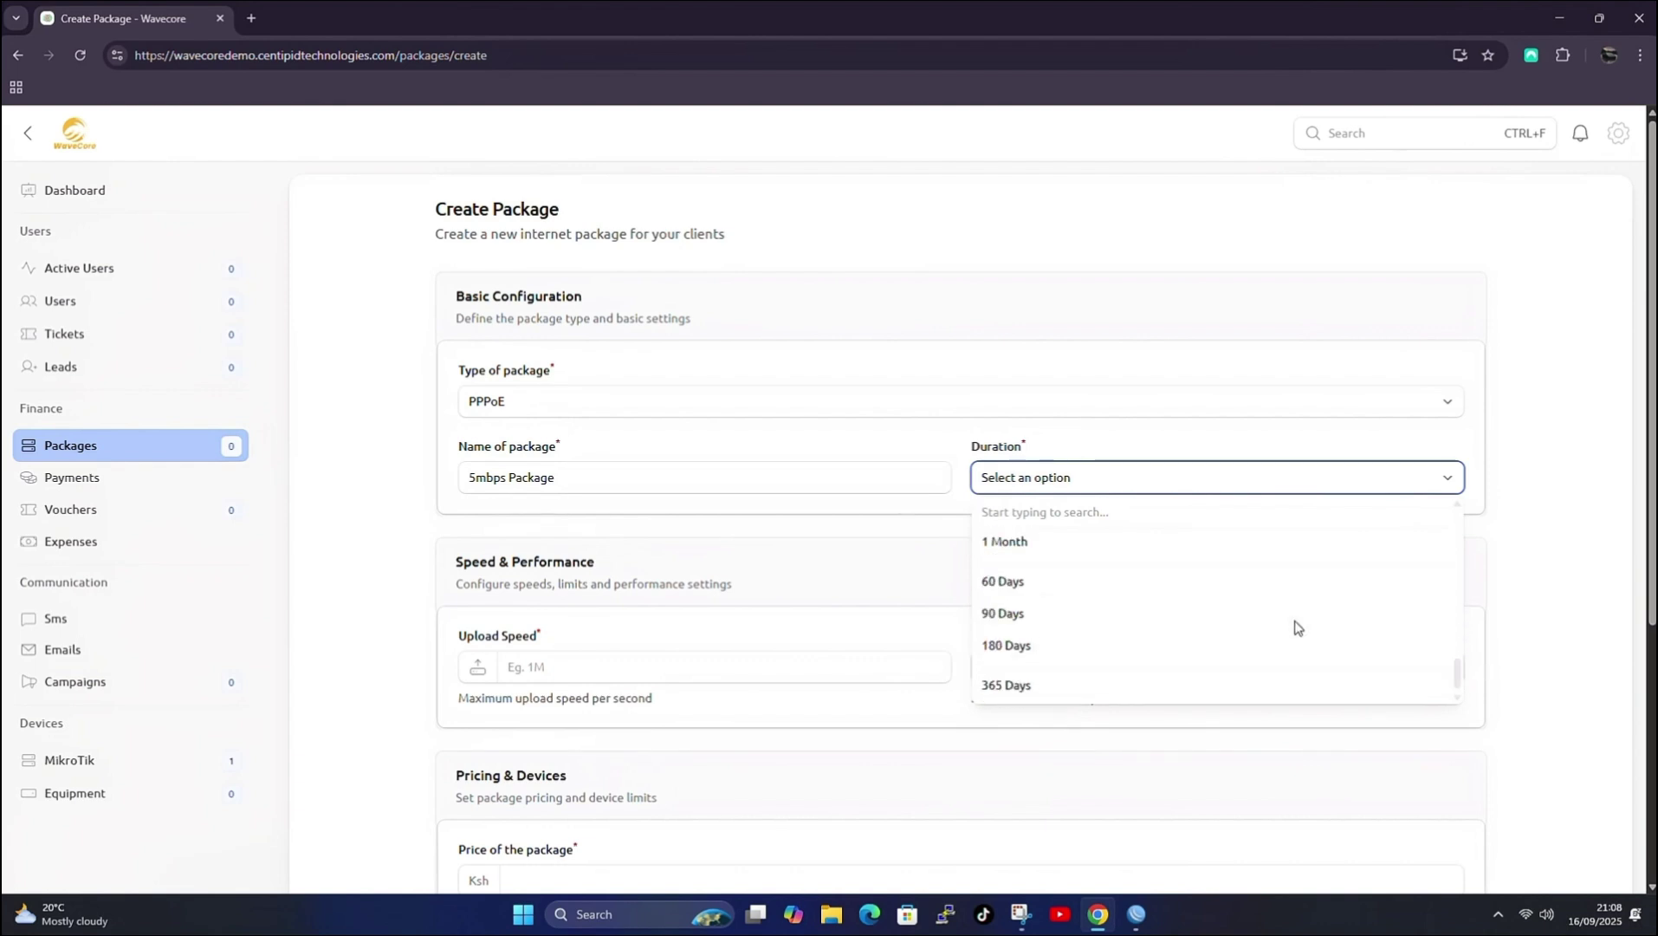
pyautogui.click(1040, 546)
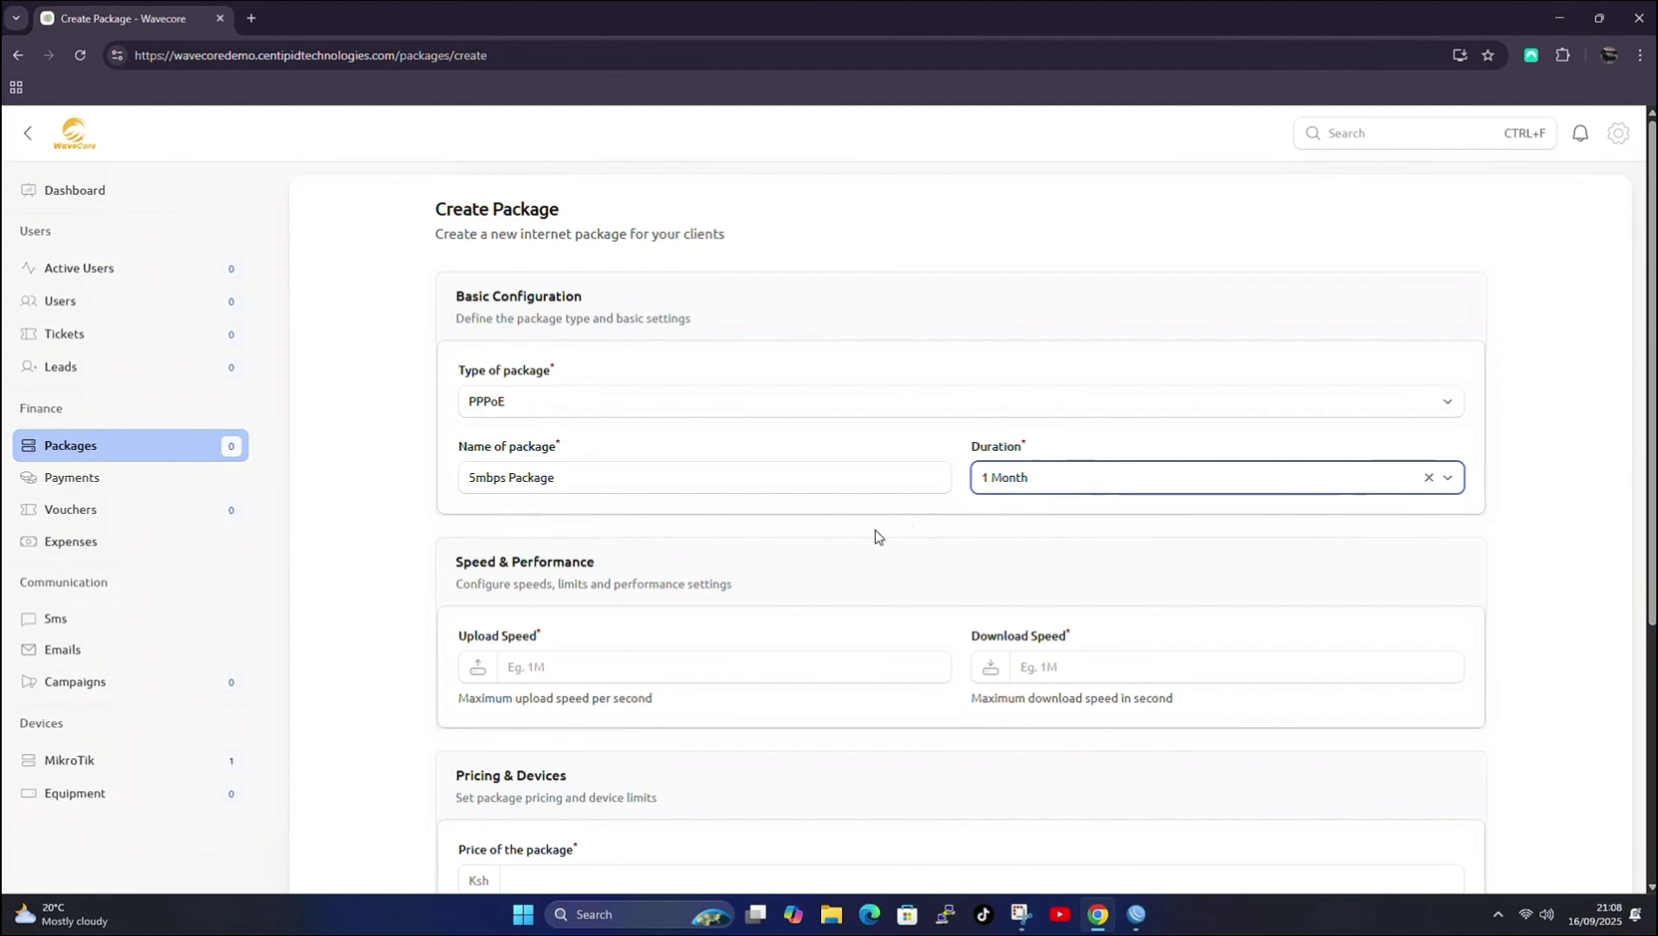
# Enter 5M as both the upload and download speed.
pyautogui.click(585, 665)
pyautogui.scroll(-3, 408, 279)
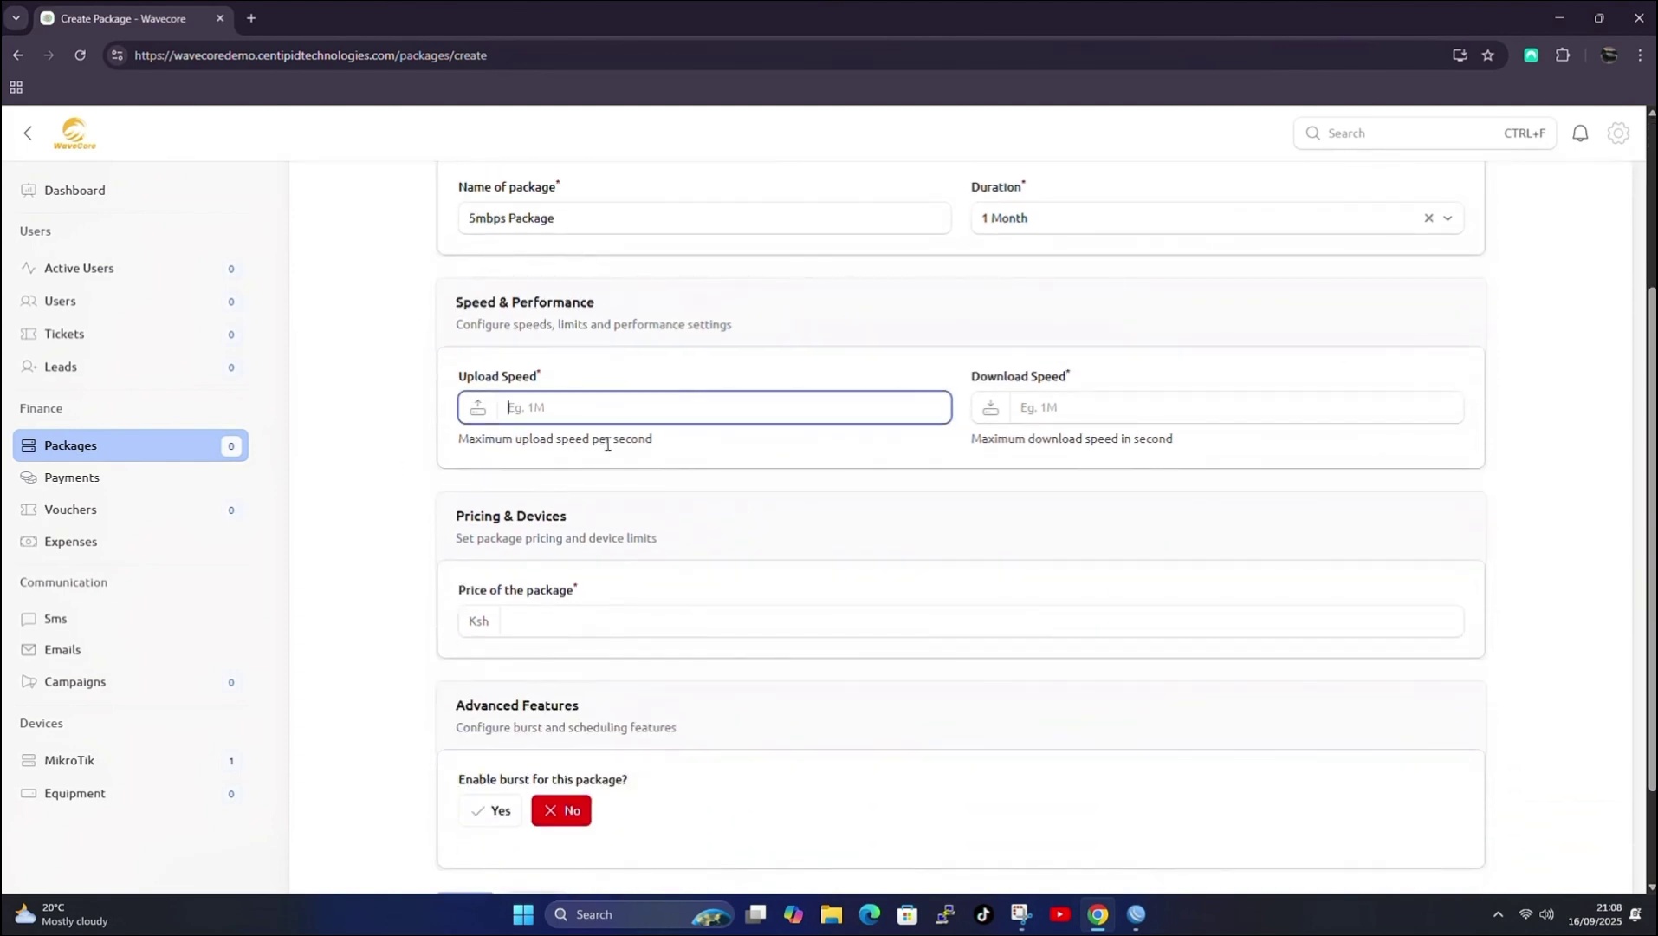
pyautogui.write('5M')
pyautogui.click(1081, 404)
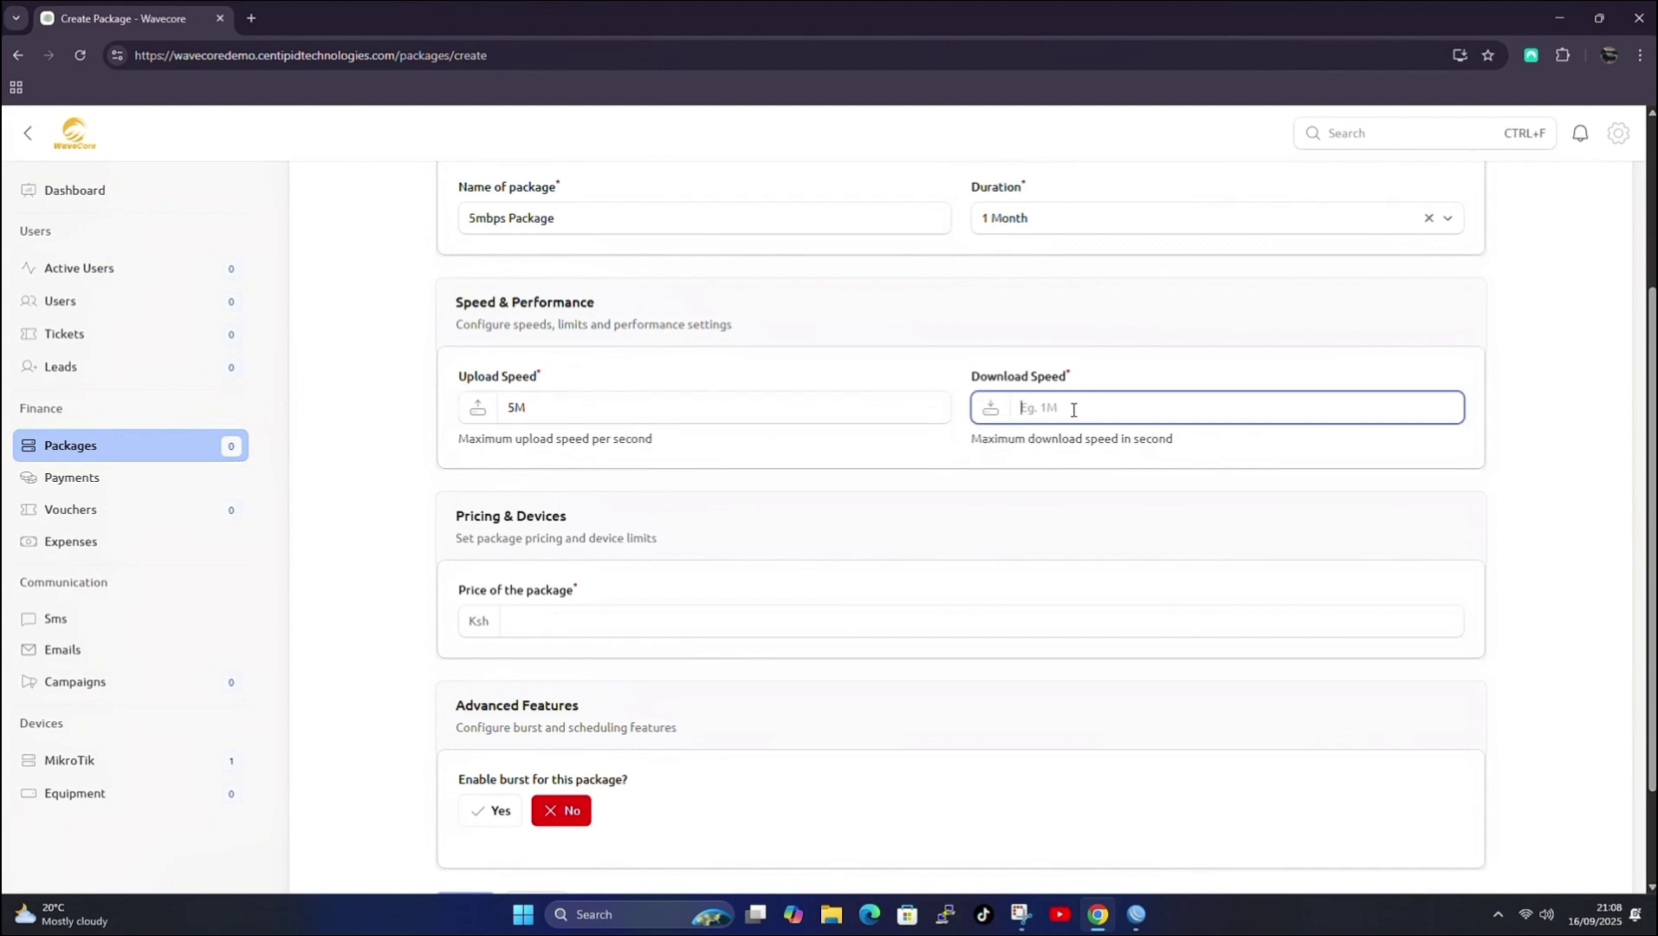
pyautogui.write('5M')
pyautogui.scroll(2, 689, 563)
pyautogui.scroll(-4, 697, 607)
pyautogui.scroll(-1, 706, 648)
# Set the package price to 1000.
pyautogui.click(541, 494)
pyautogui.write('1000')
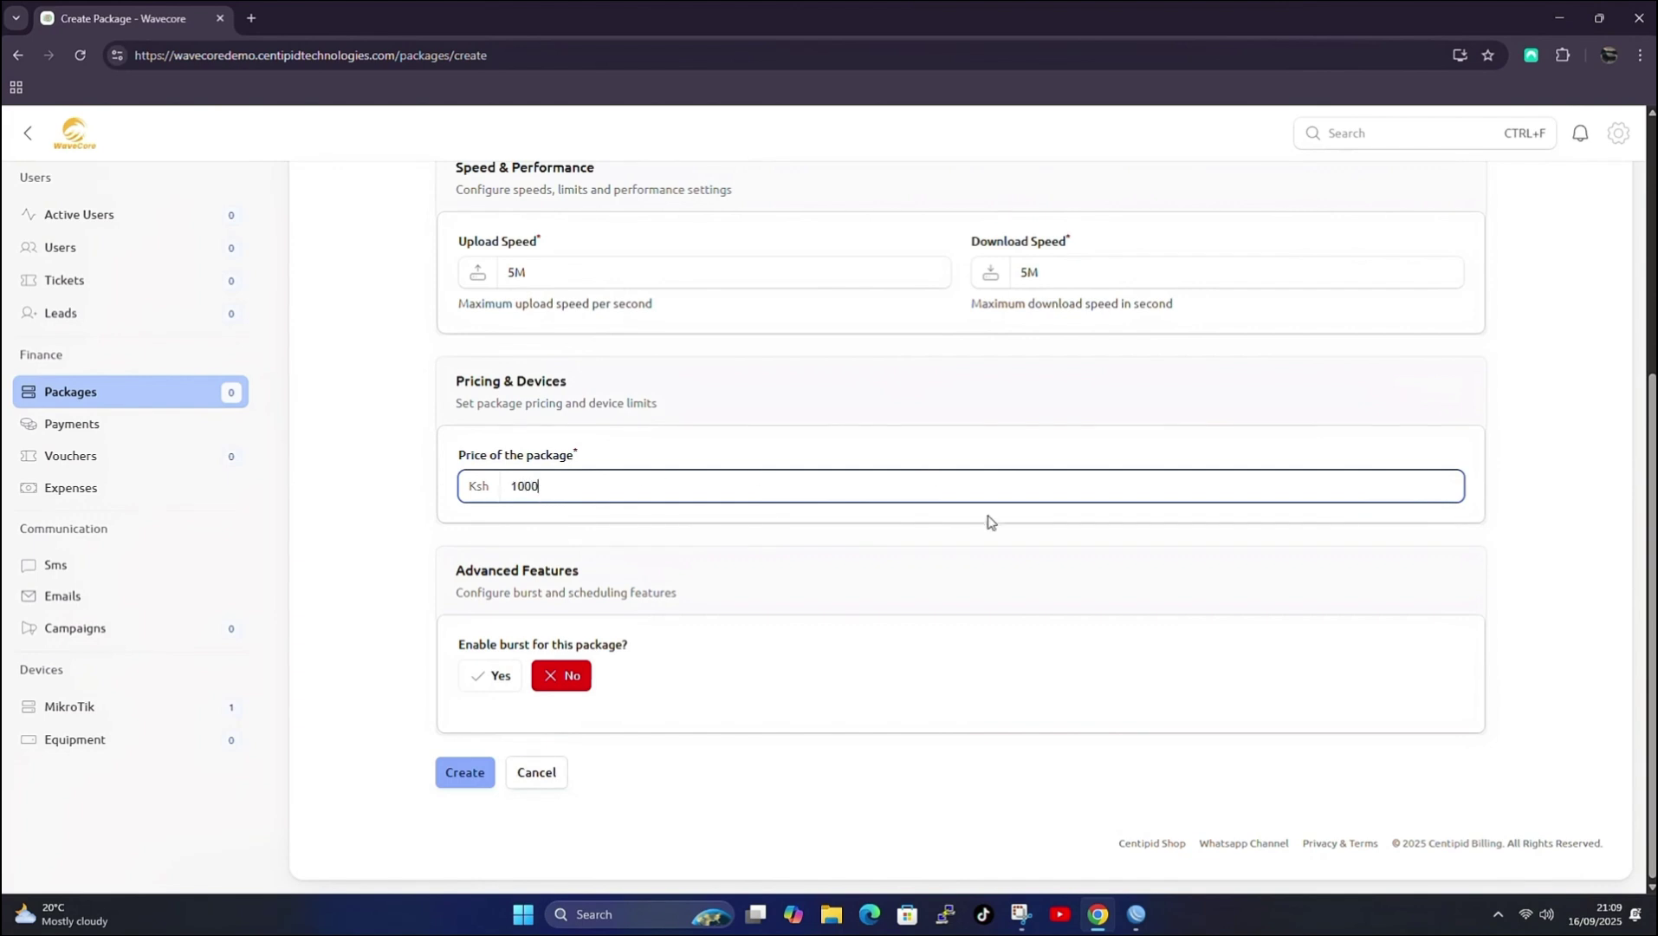
pyautogui.moveTo(443, 586); pyautogui.dragTo(656, 580)
pyautogui.moveTo(465, 645); pyautogui.dragTo(644, 650)
pyautogui.click(680, 648)
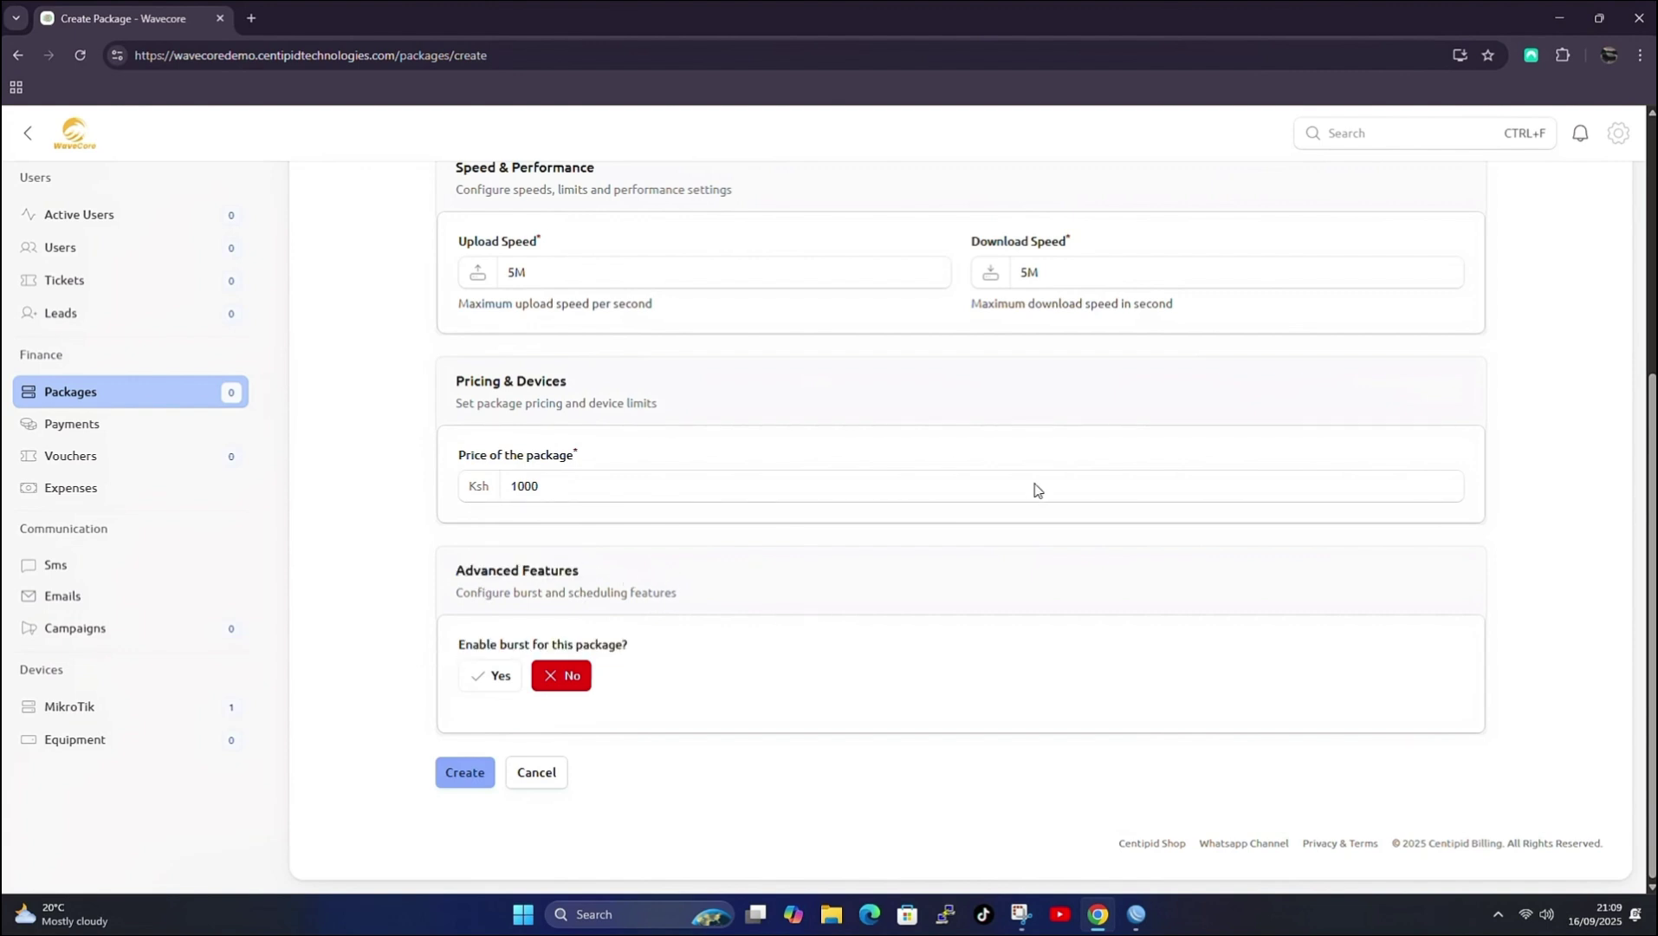
pyautogui.scroll(5, 1033, 487)
pyautogui.scroll(-3, 949, 516)
pyautogui.scroll(-2, 1031, 481)
pyautogui.scroll(5, 1100, 455)
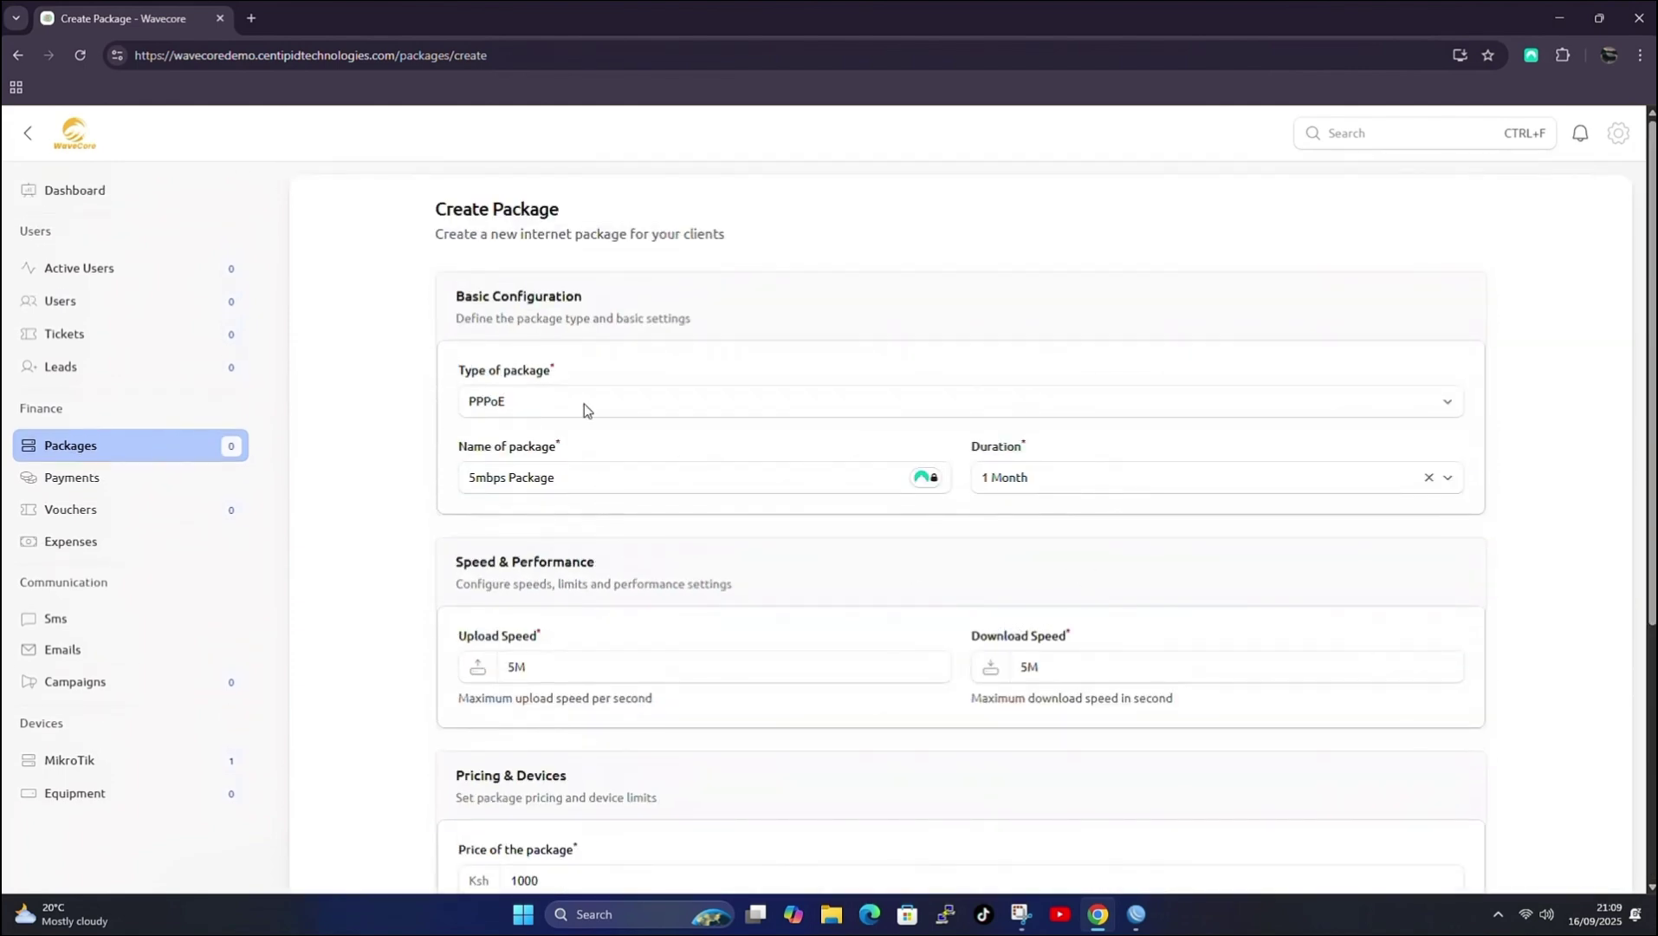
pyautogui.tripleClick(577, 479)
pyautogui.scroll(-1, 626, 687)
pyautogui.scroll(-4, 822, 621)
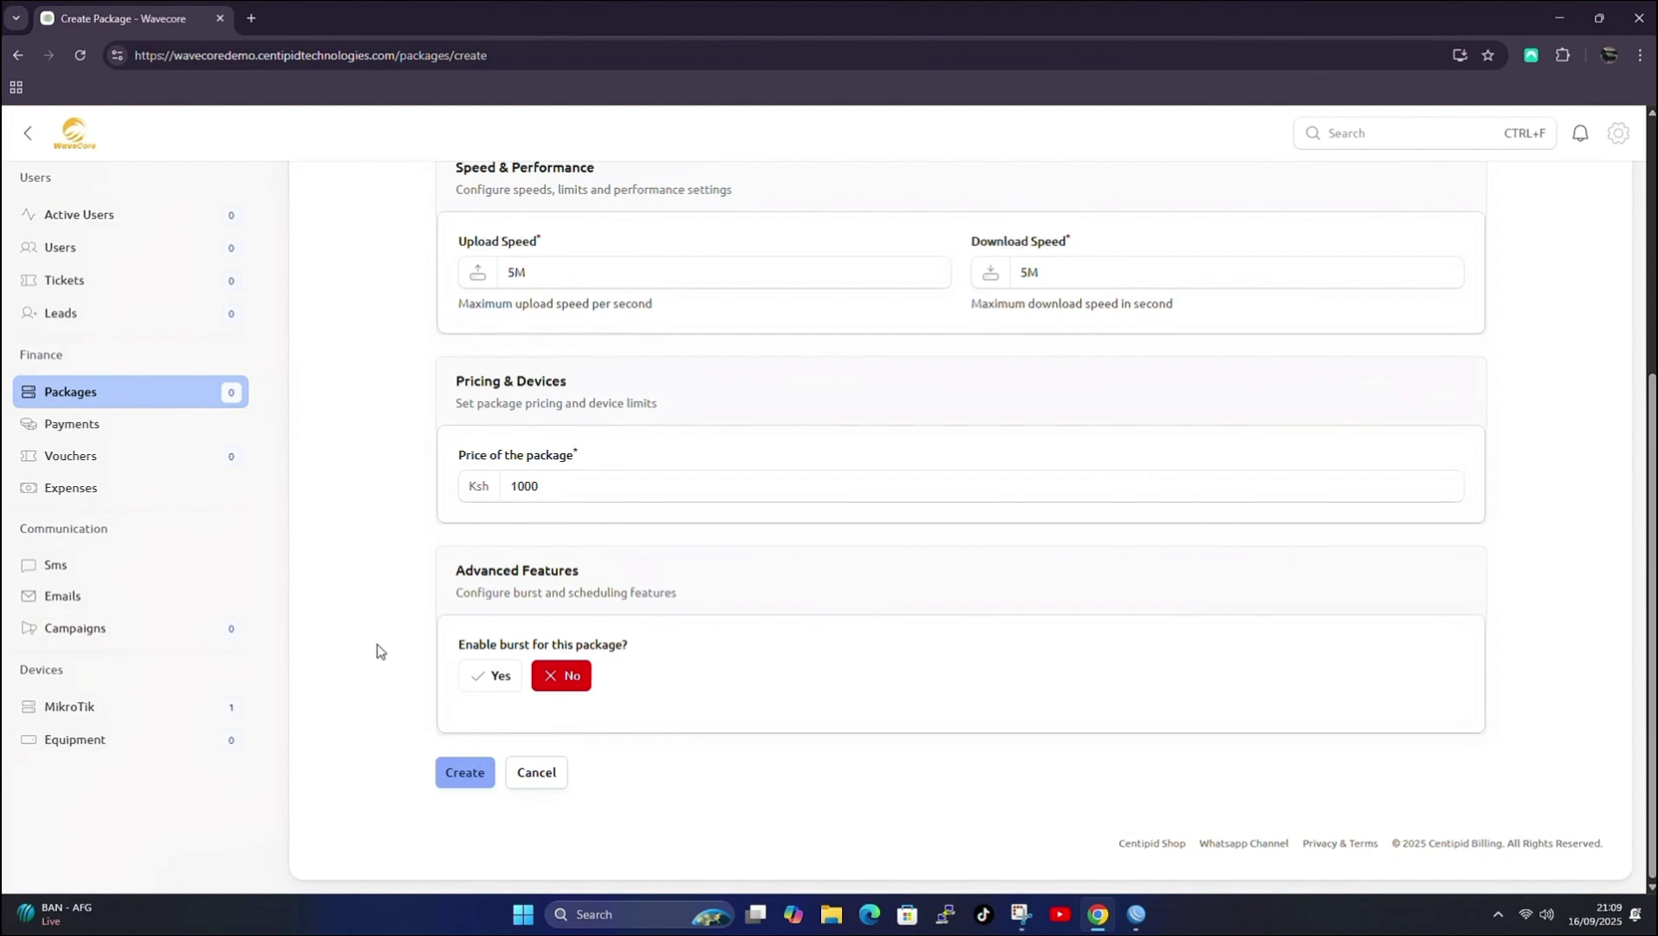
# Enable burst and set the Burst Limit to 8M.
pyautogui.click(490, 675)
pyautogui.scroll(-2, 753, 607)
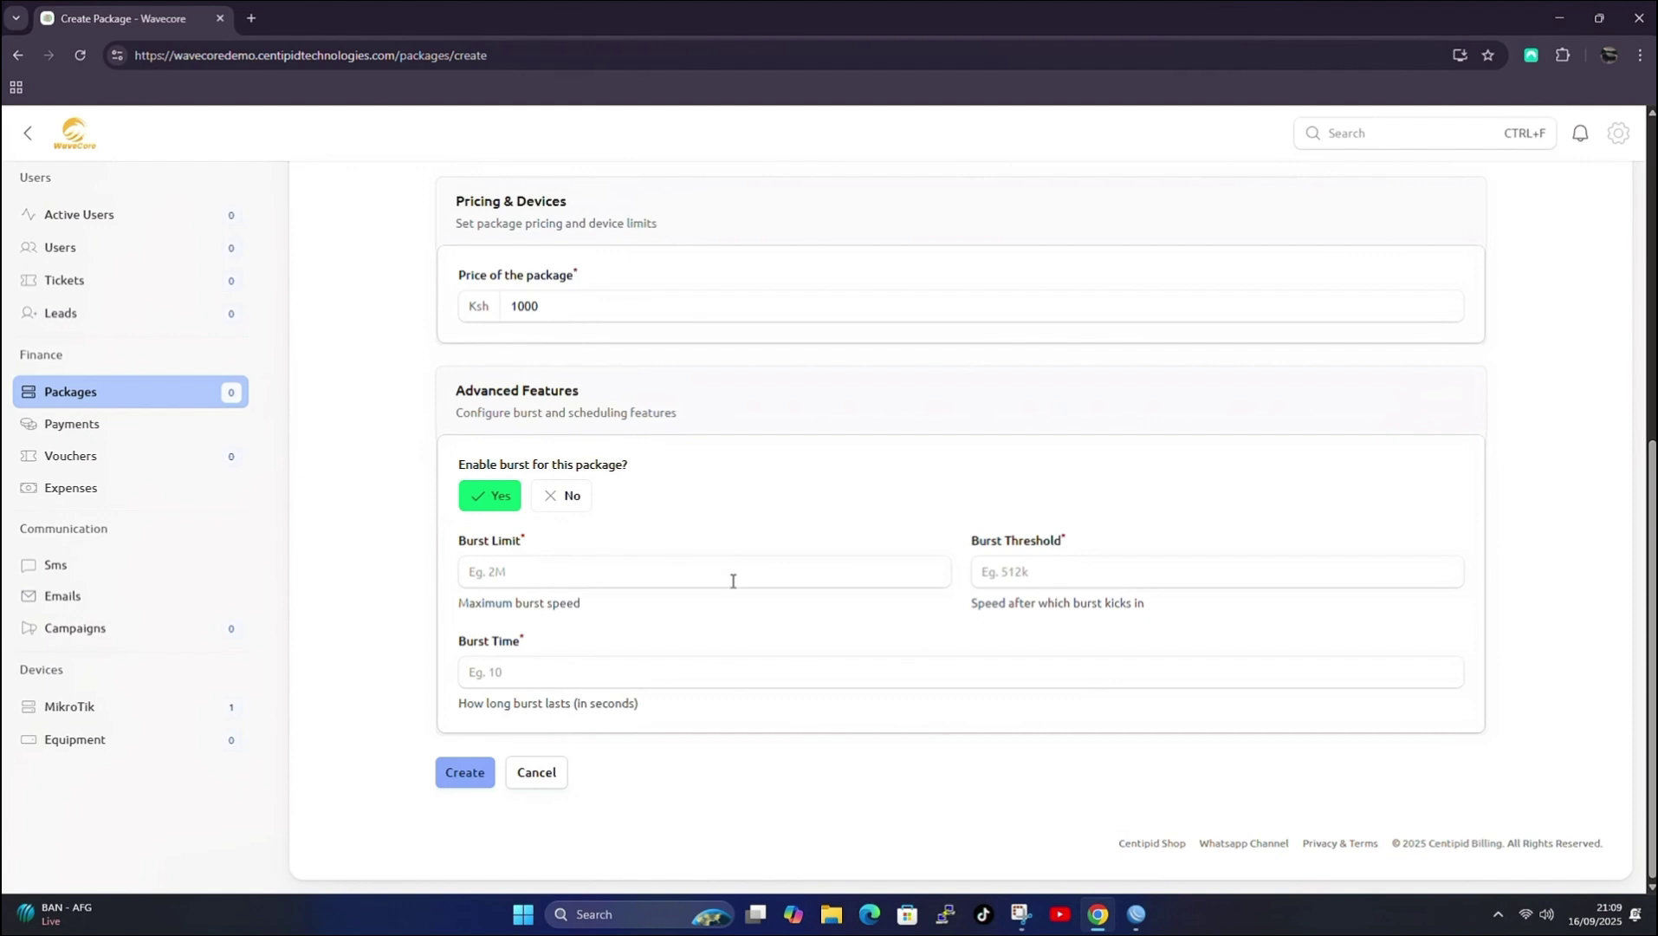
pyautogui.scroll(3, 653, 566)
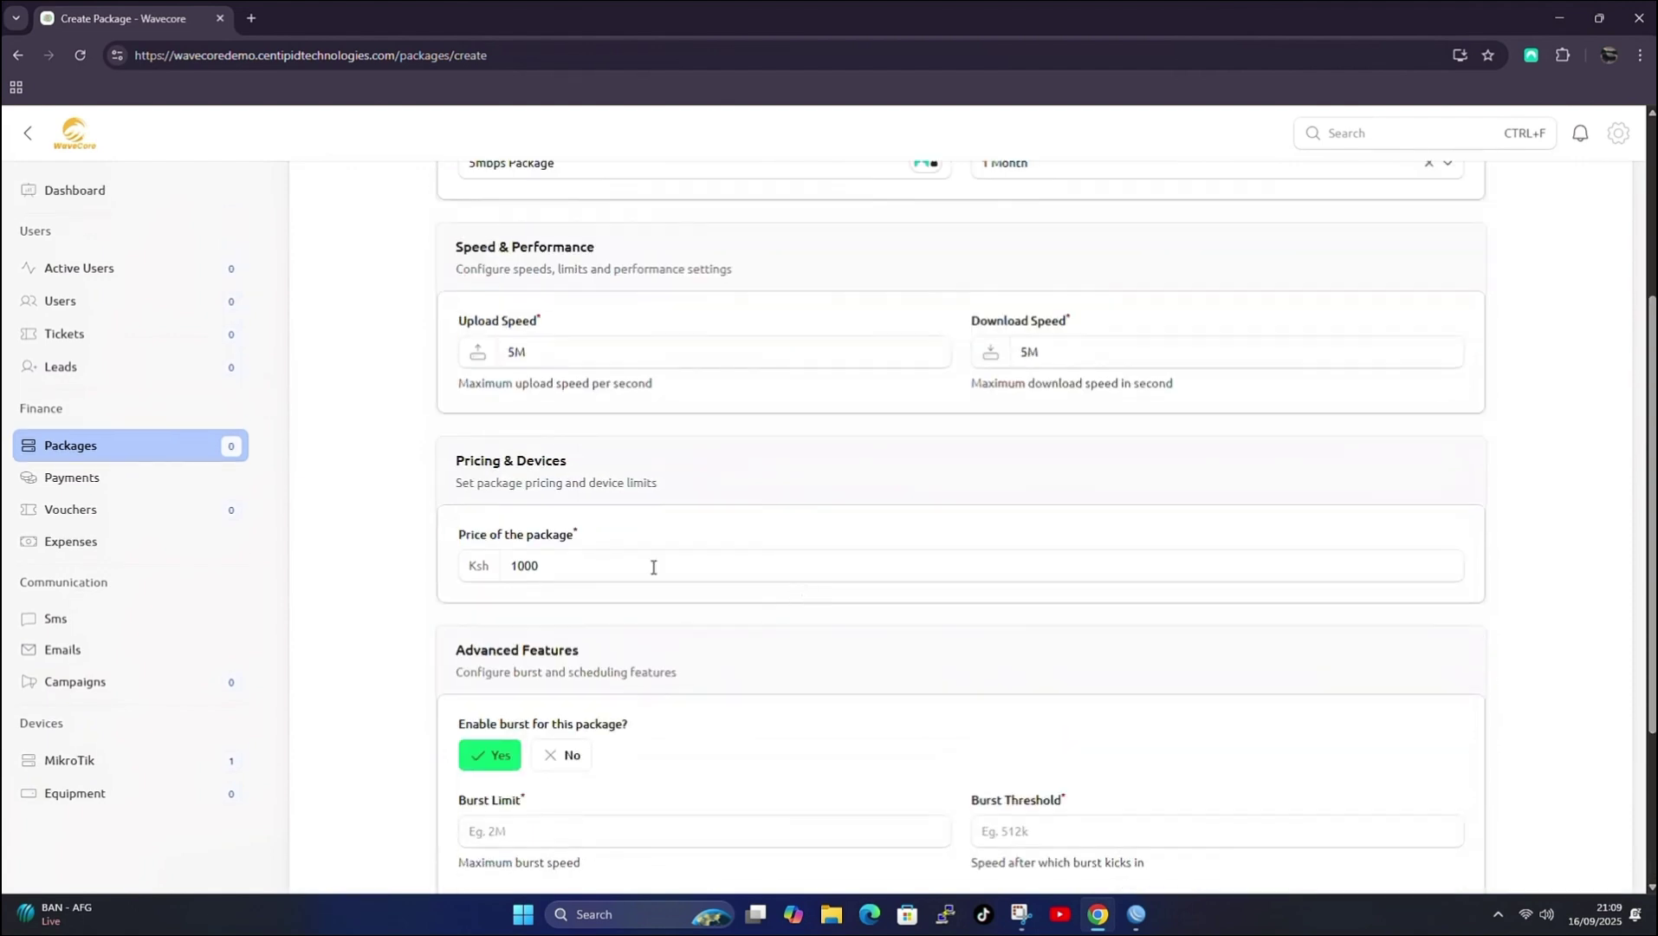
pyautogui.moveTo(557, 344); pyautogui.dragTo(483, 360)
pyautogui.scroll(-2, 628, 795)
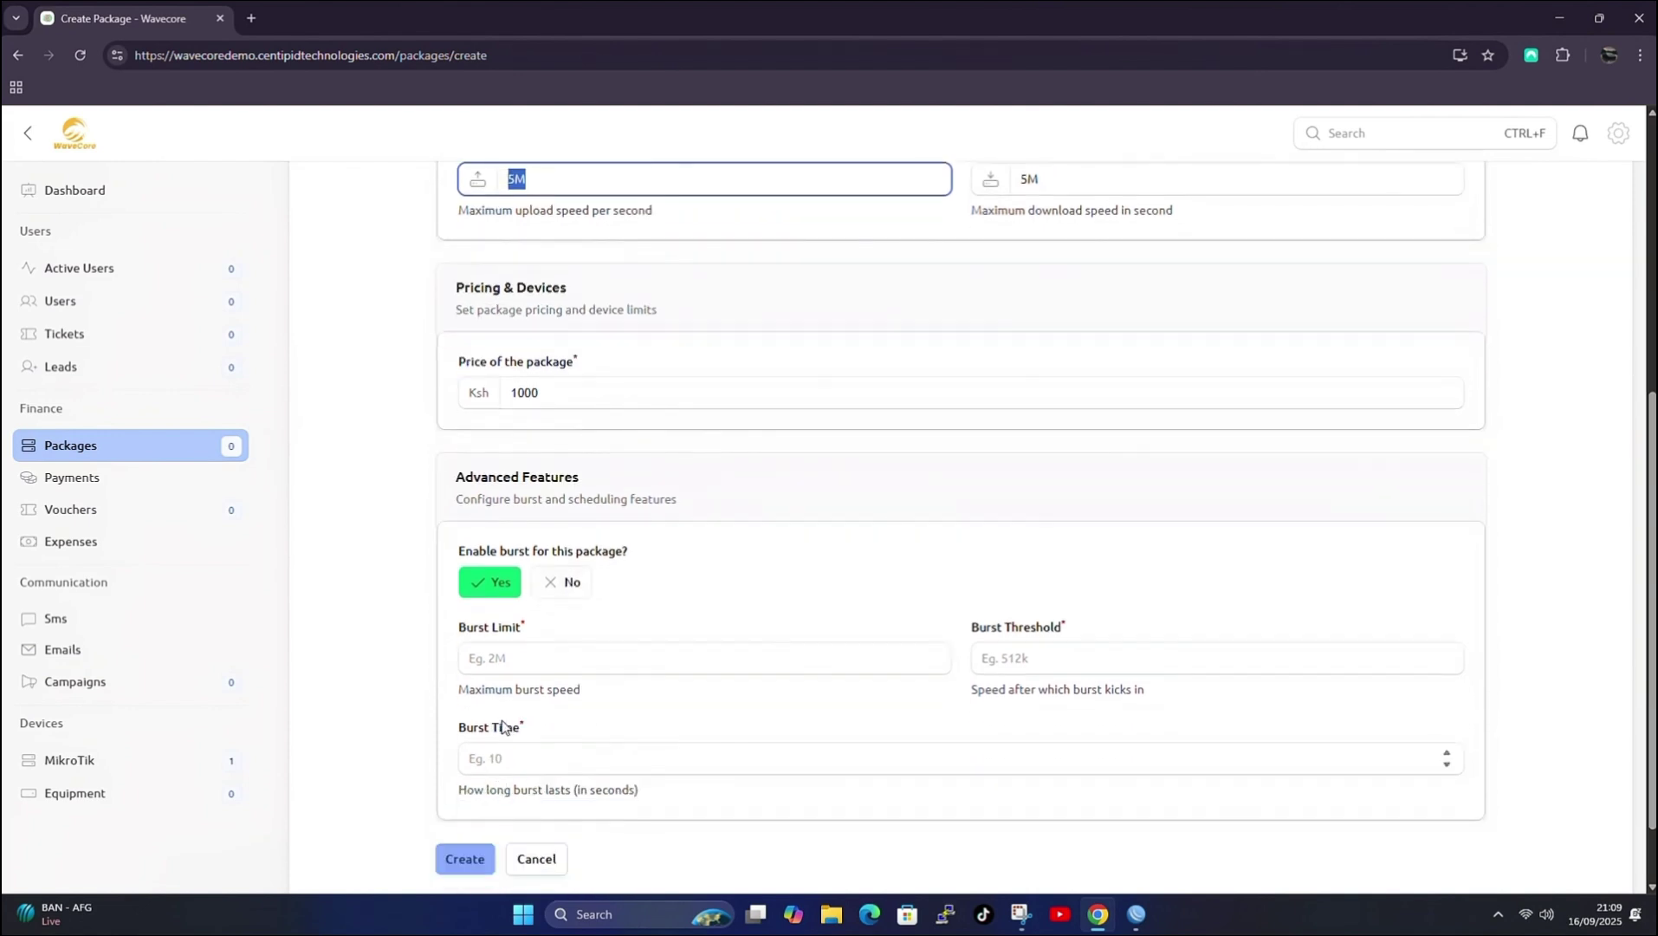
pyautogui.click(615, 661)
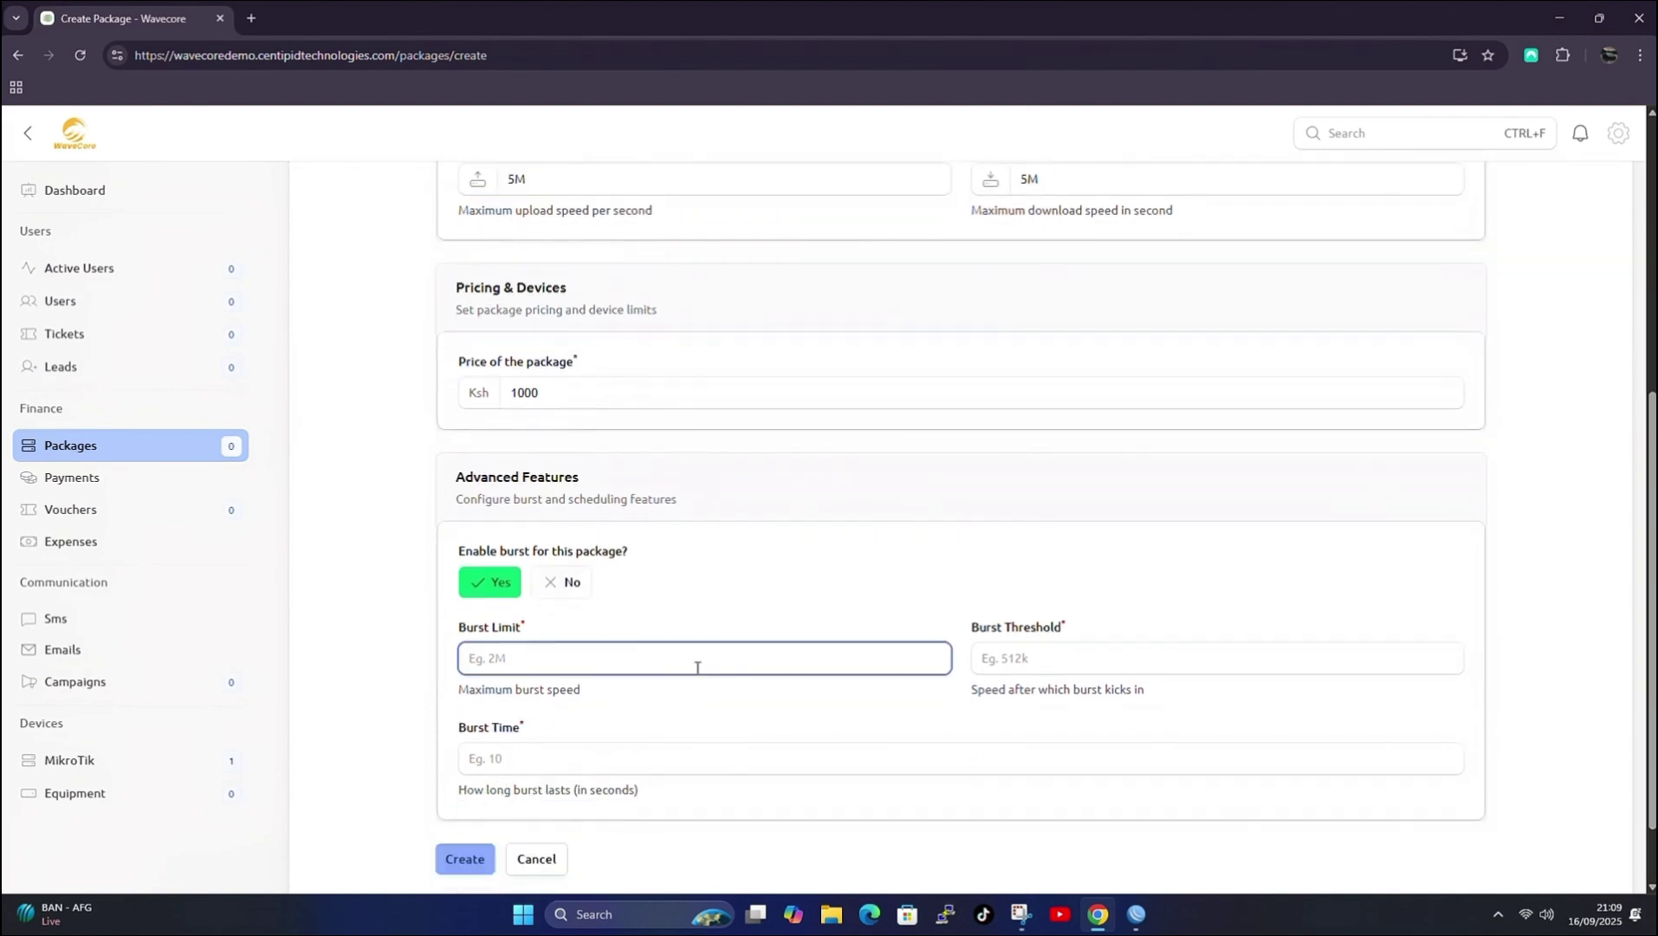
pyautogui.write('8M')
pyautogui.moveTo(1056, 636); pyautogui.dragTo(1152, 700)
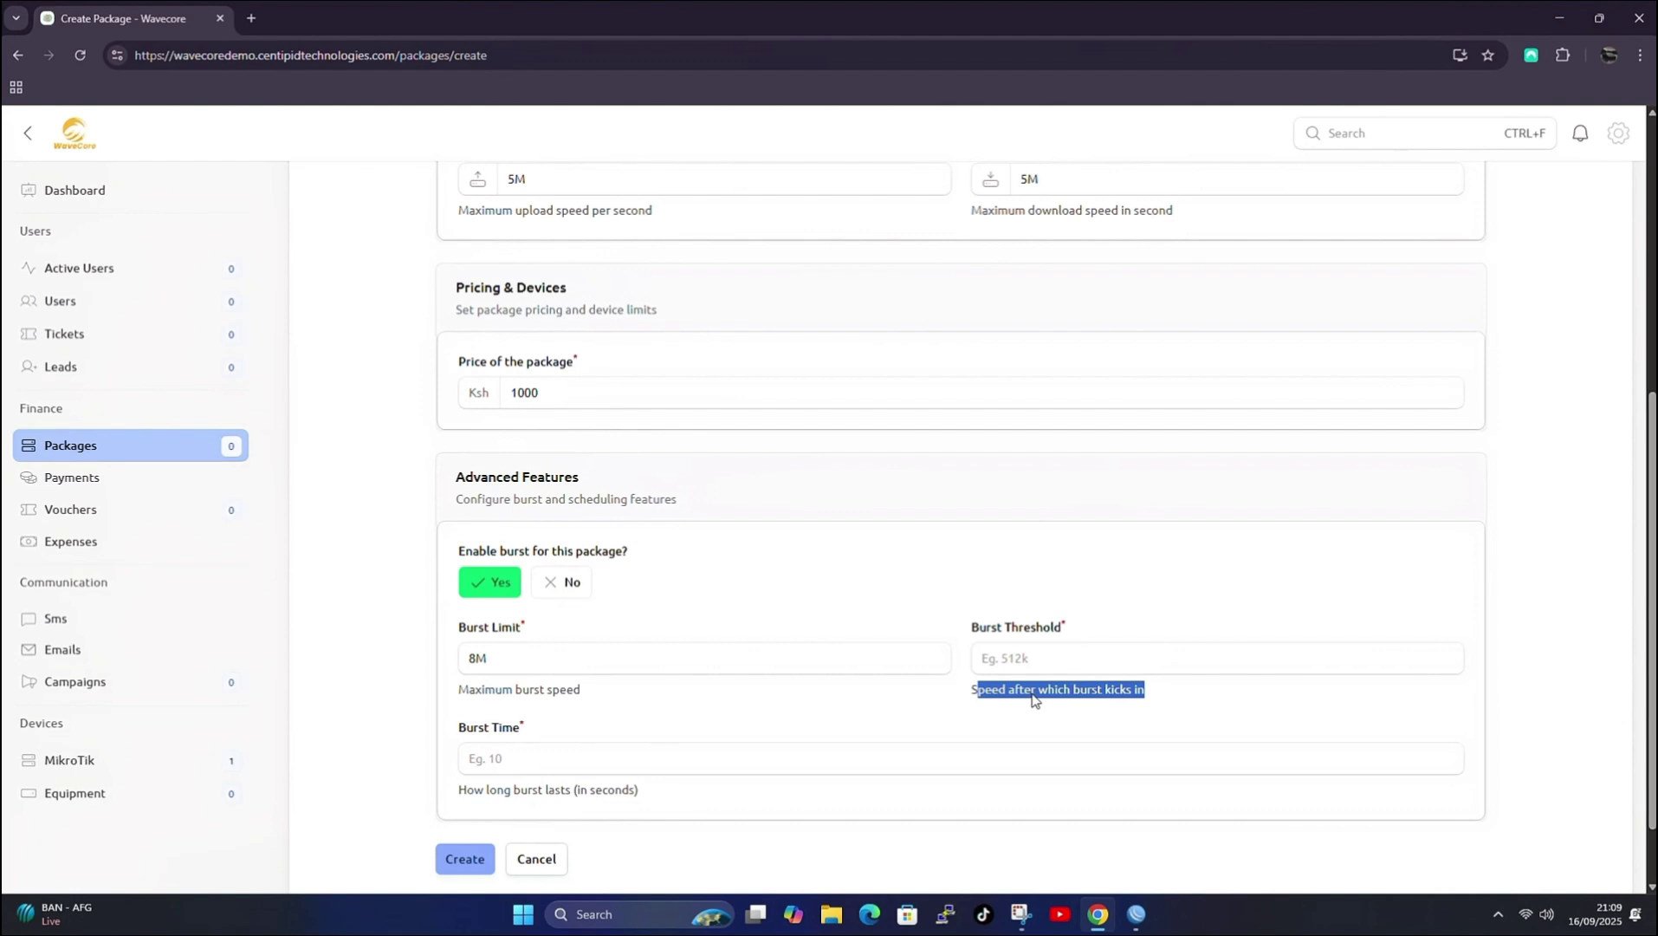
# Copy the 5M upload speed into the Burst Threshold field.
pyautogui.scroll(1, 630, 392)
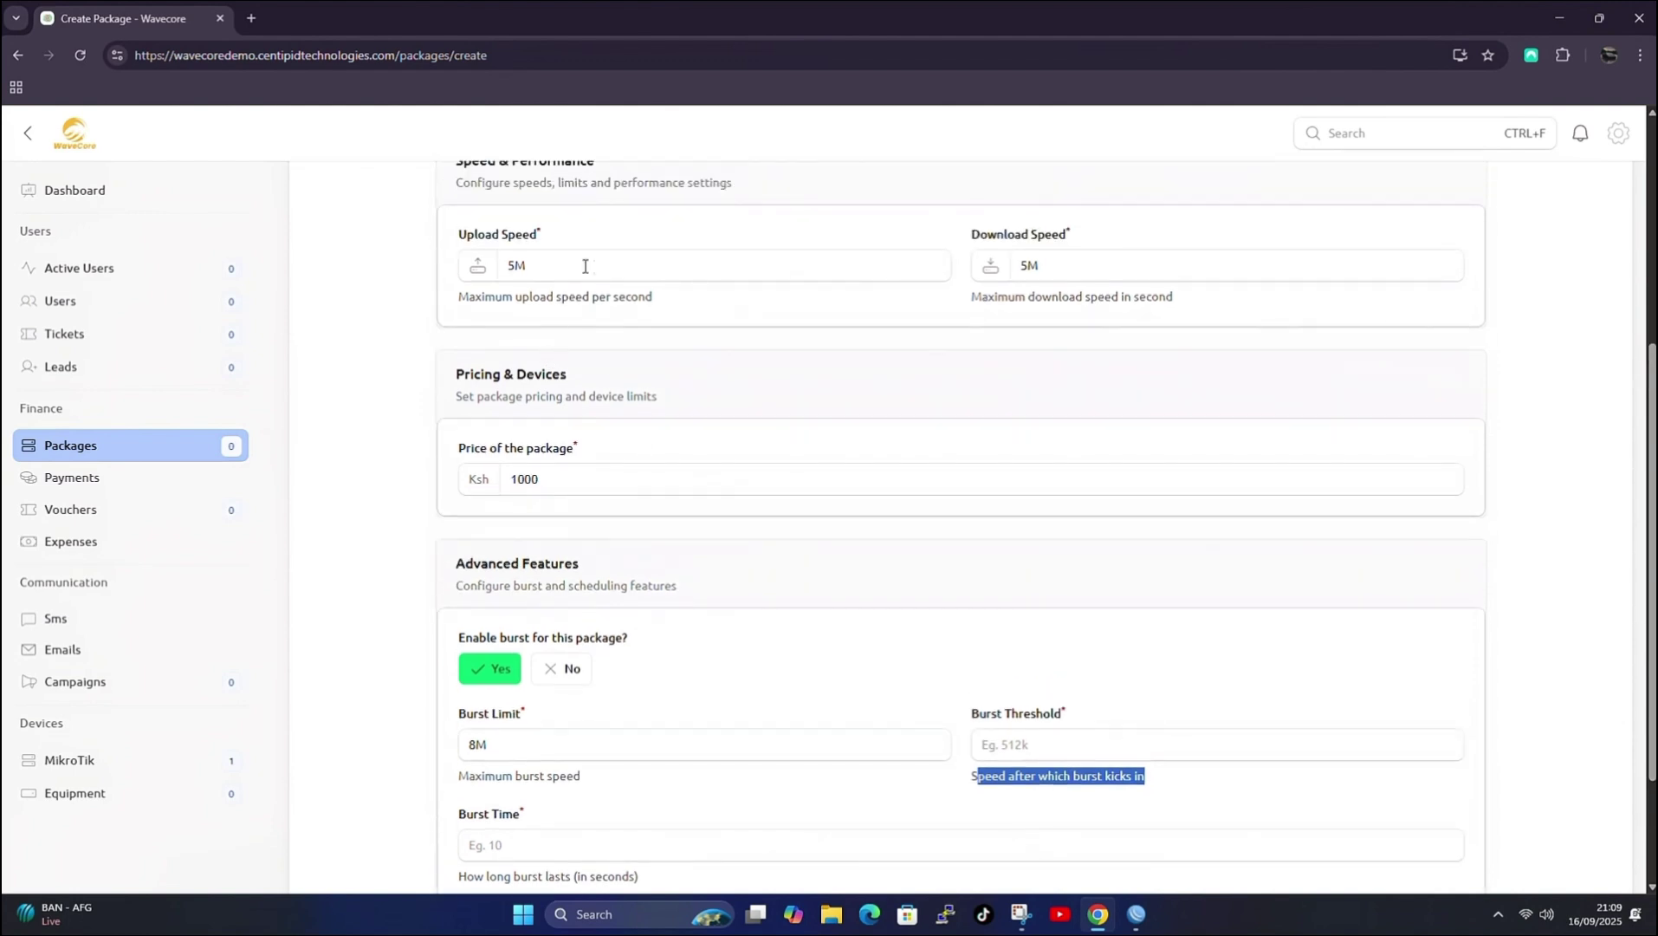
pyautogui.doubleClick(585, 266)
pyautogui.rightClick(521, 265)
pyautogui.click(605, 391)
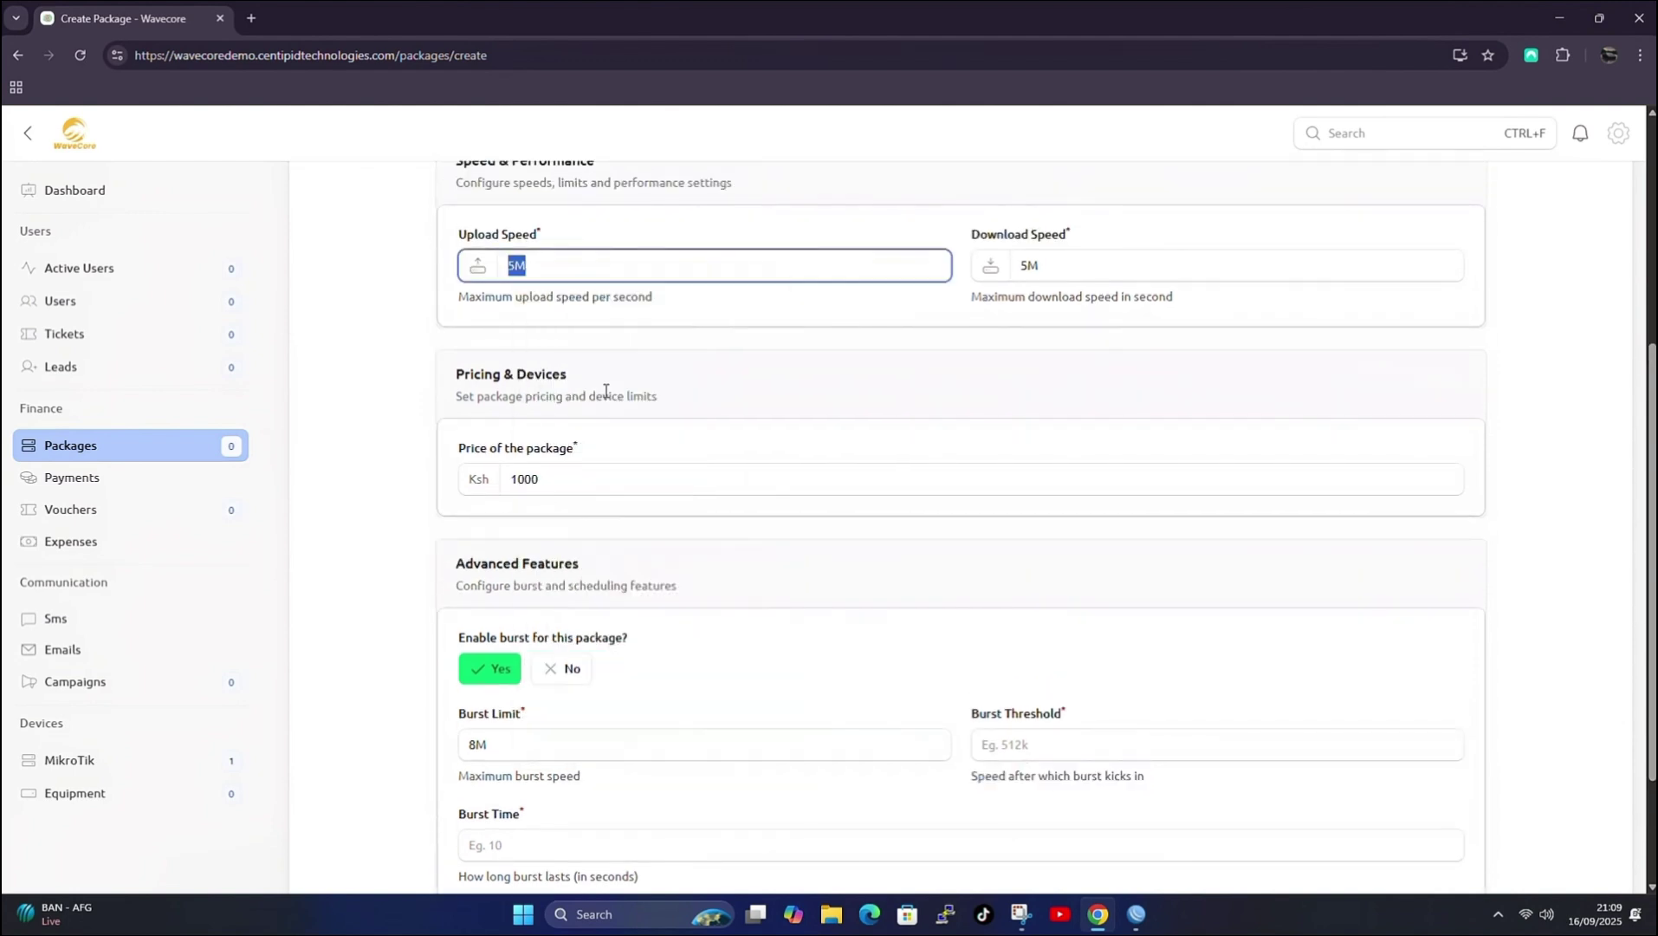
pyautogui.click(1082, 747)
pyautogui.rightClick(1030, 747)
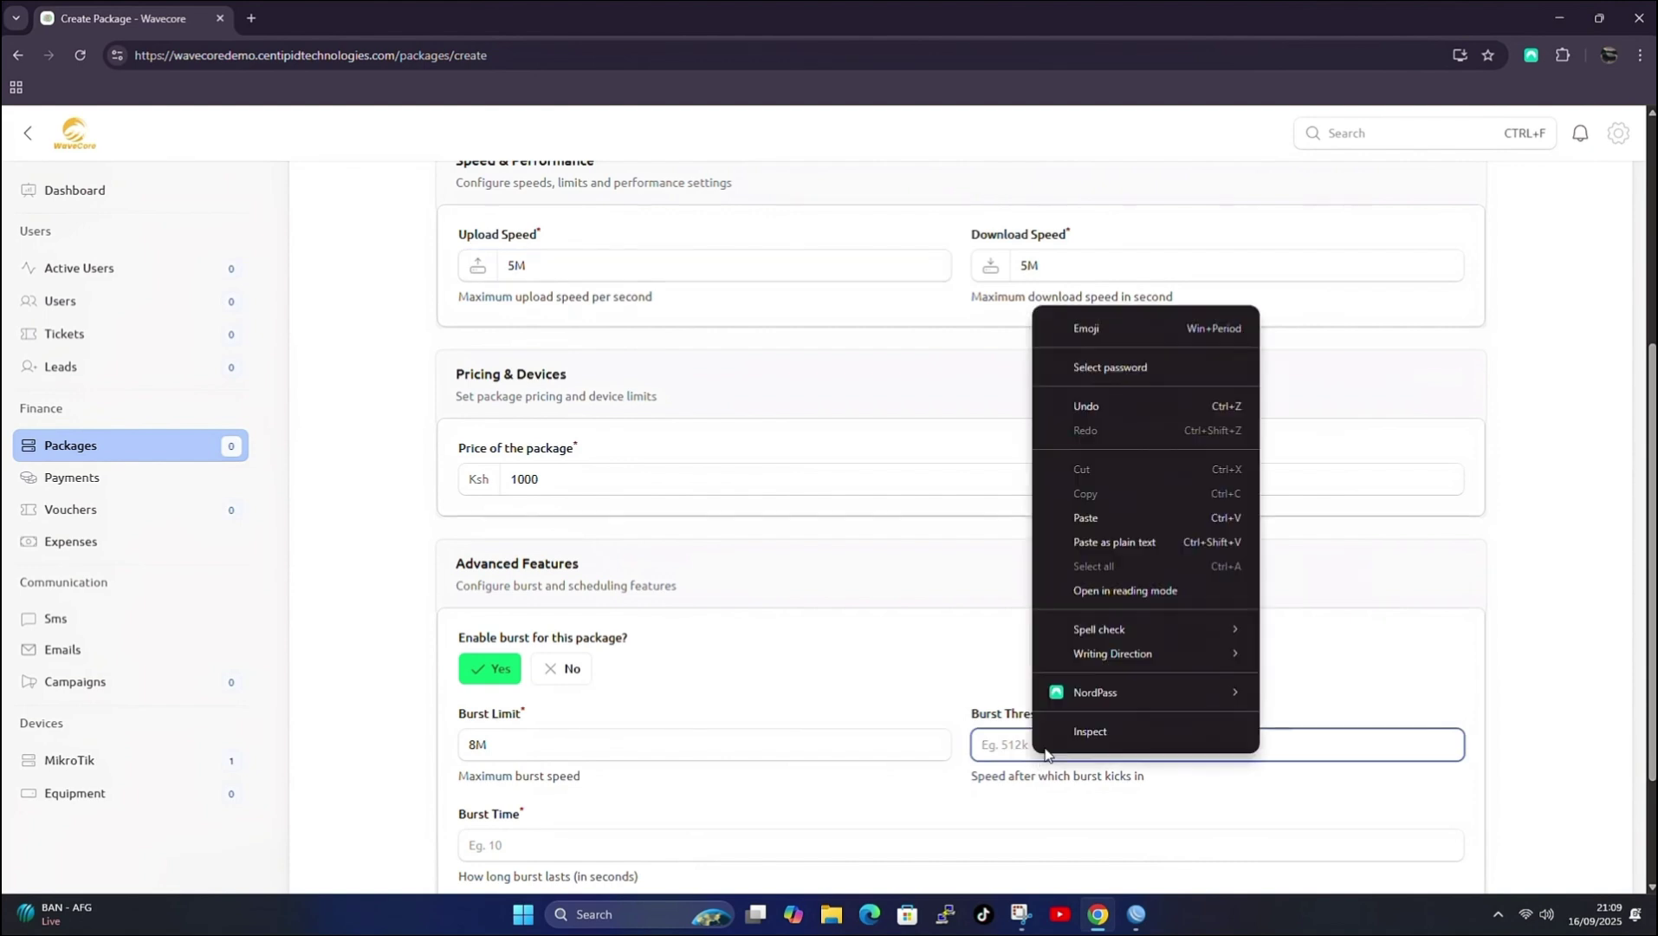
pyautogui.click(1090, 510)
# Set the Burst Time to 4 seconds.
pyautogui.scroll(-2, 1090, 519)
pyautogui.click(535, 667)
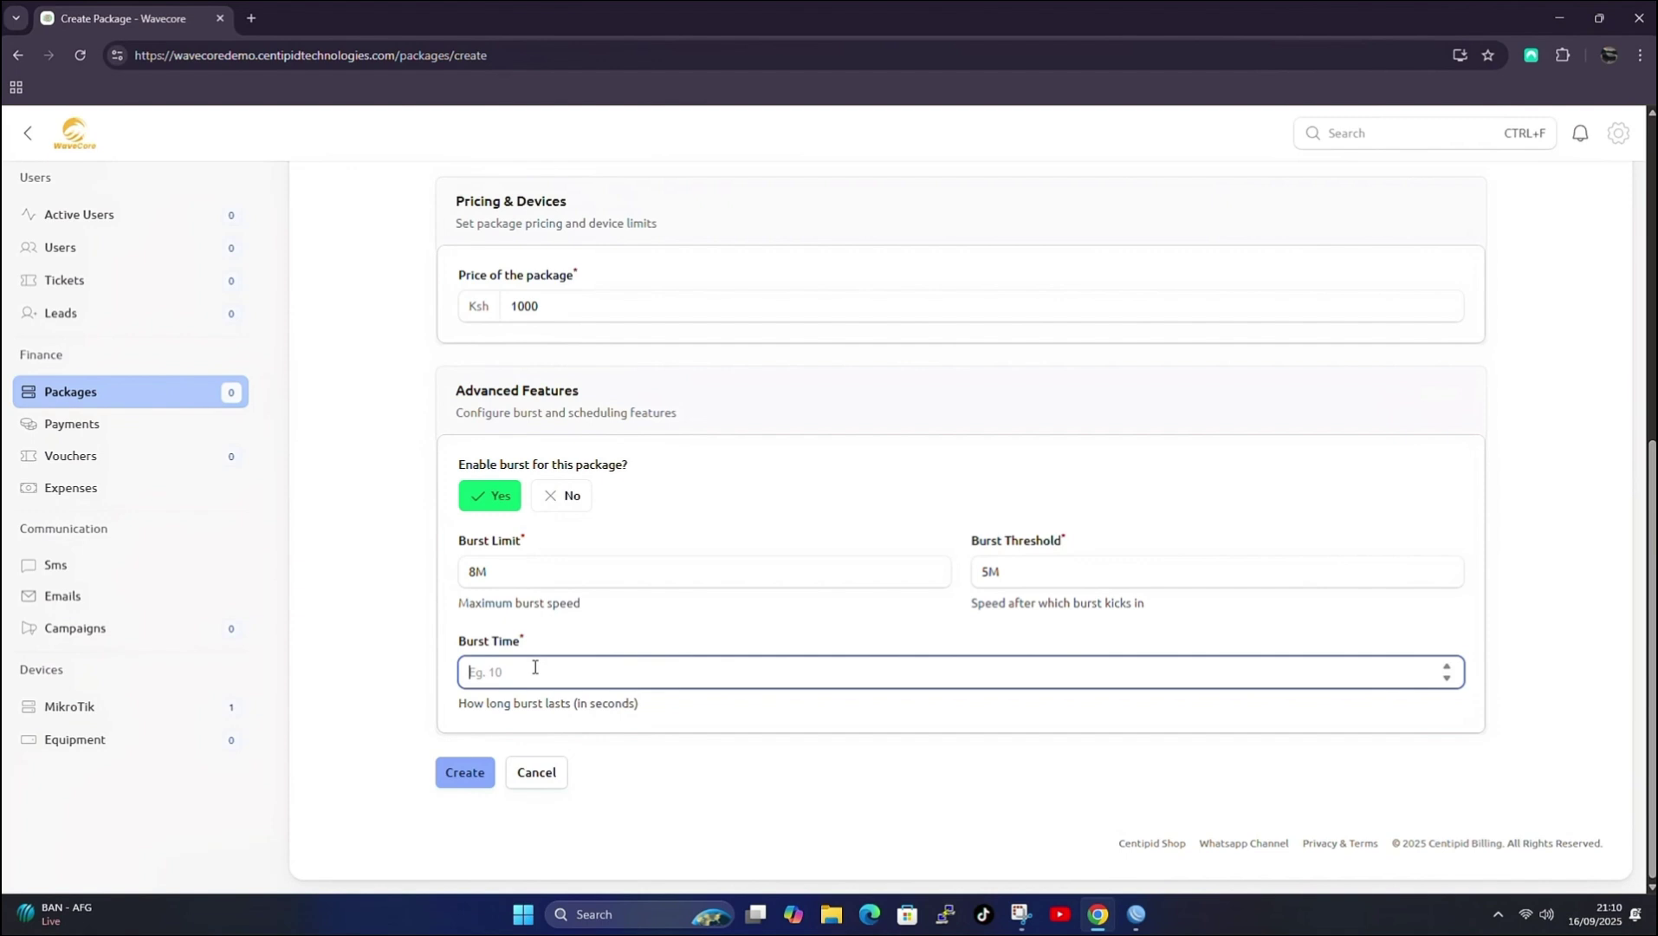
pyautogui.write('4')
pyautogui.scroll(4, 966, 344)
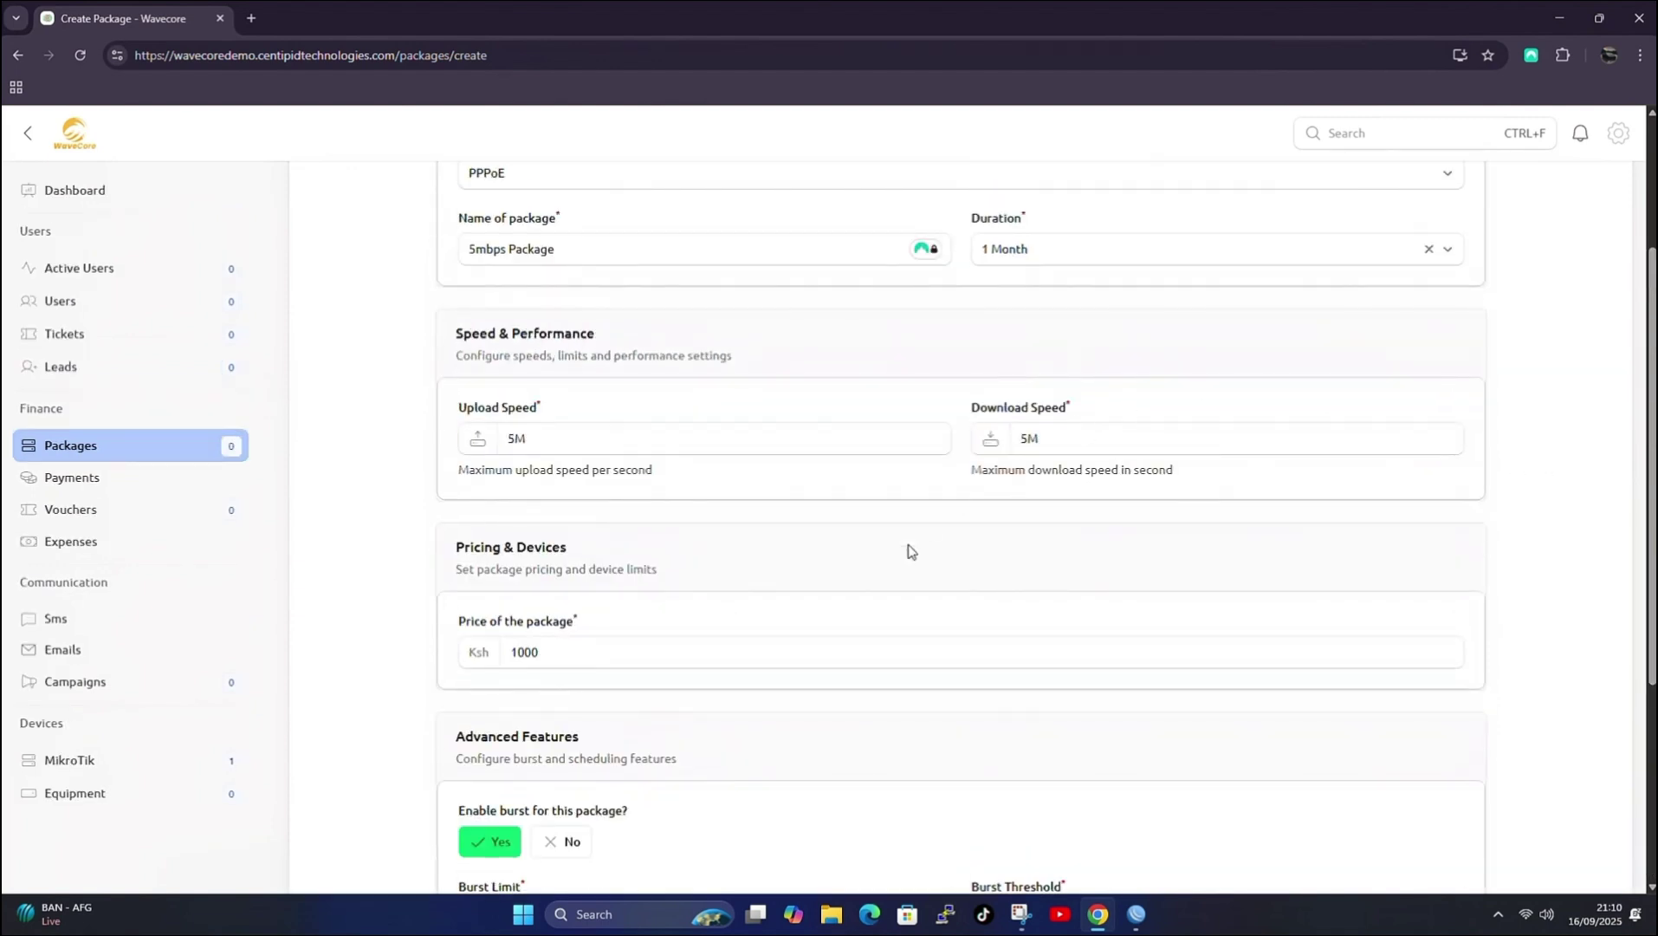
pyautogui.scroll(-3, 908, 551)
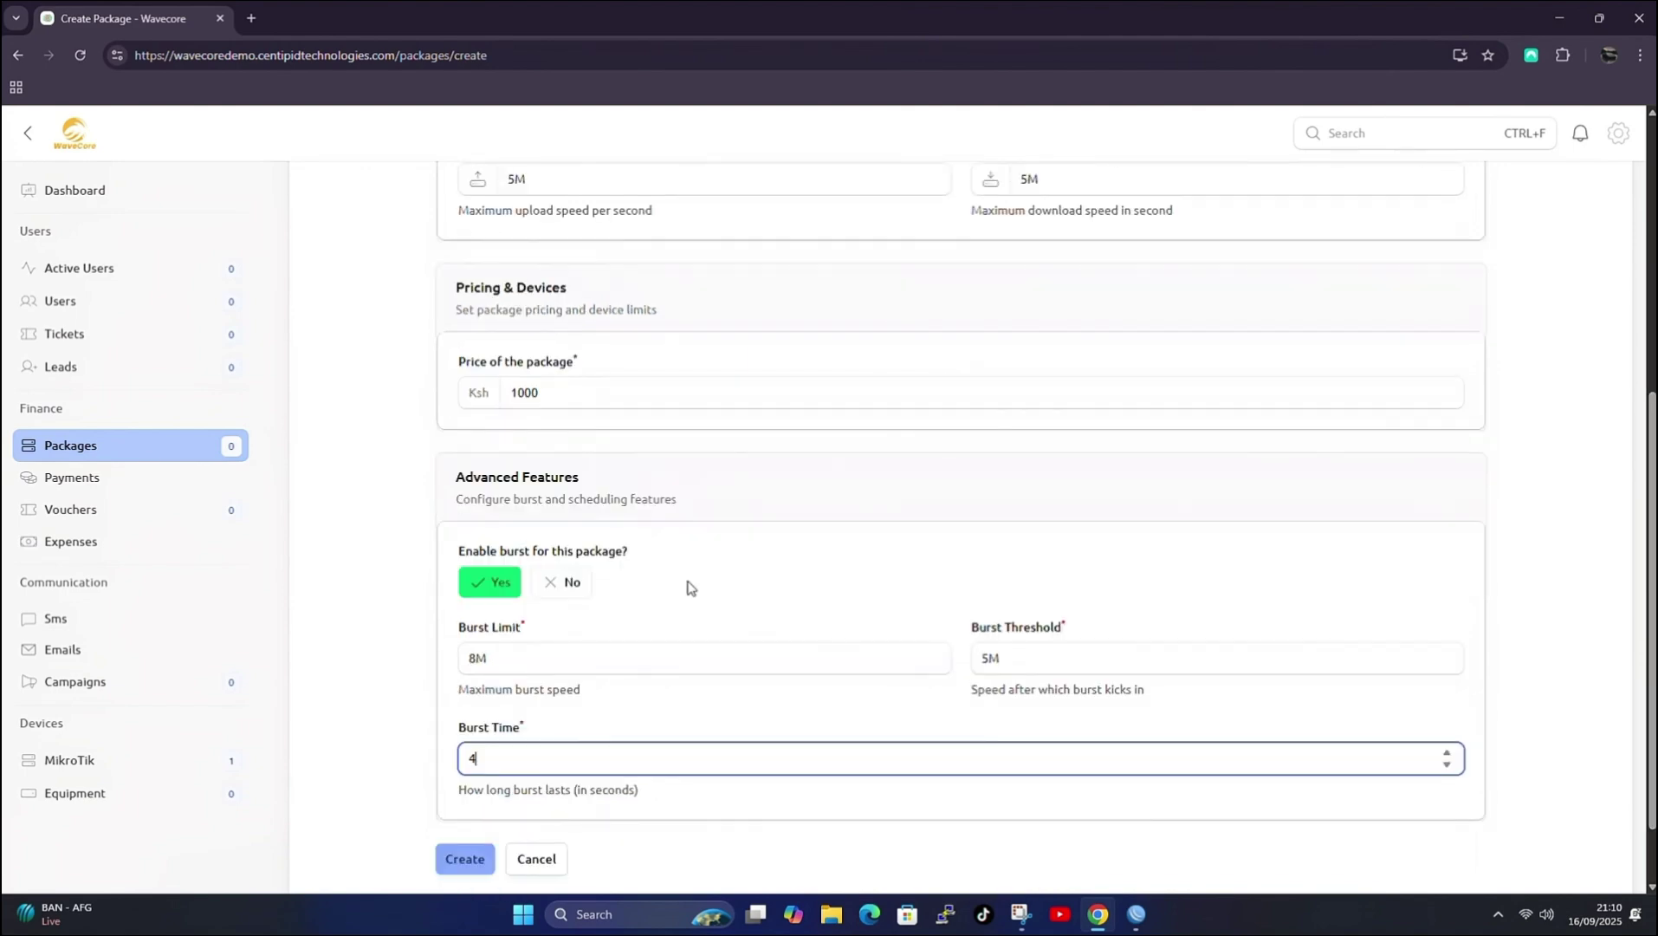
pyautogui.scroll(6, 830, 611)
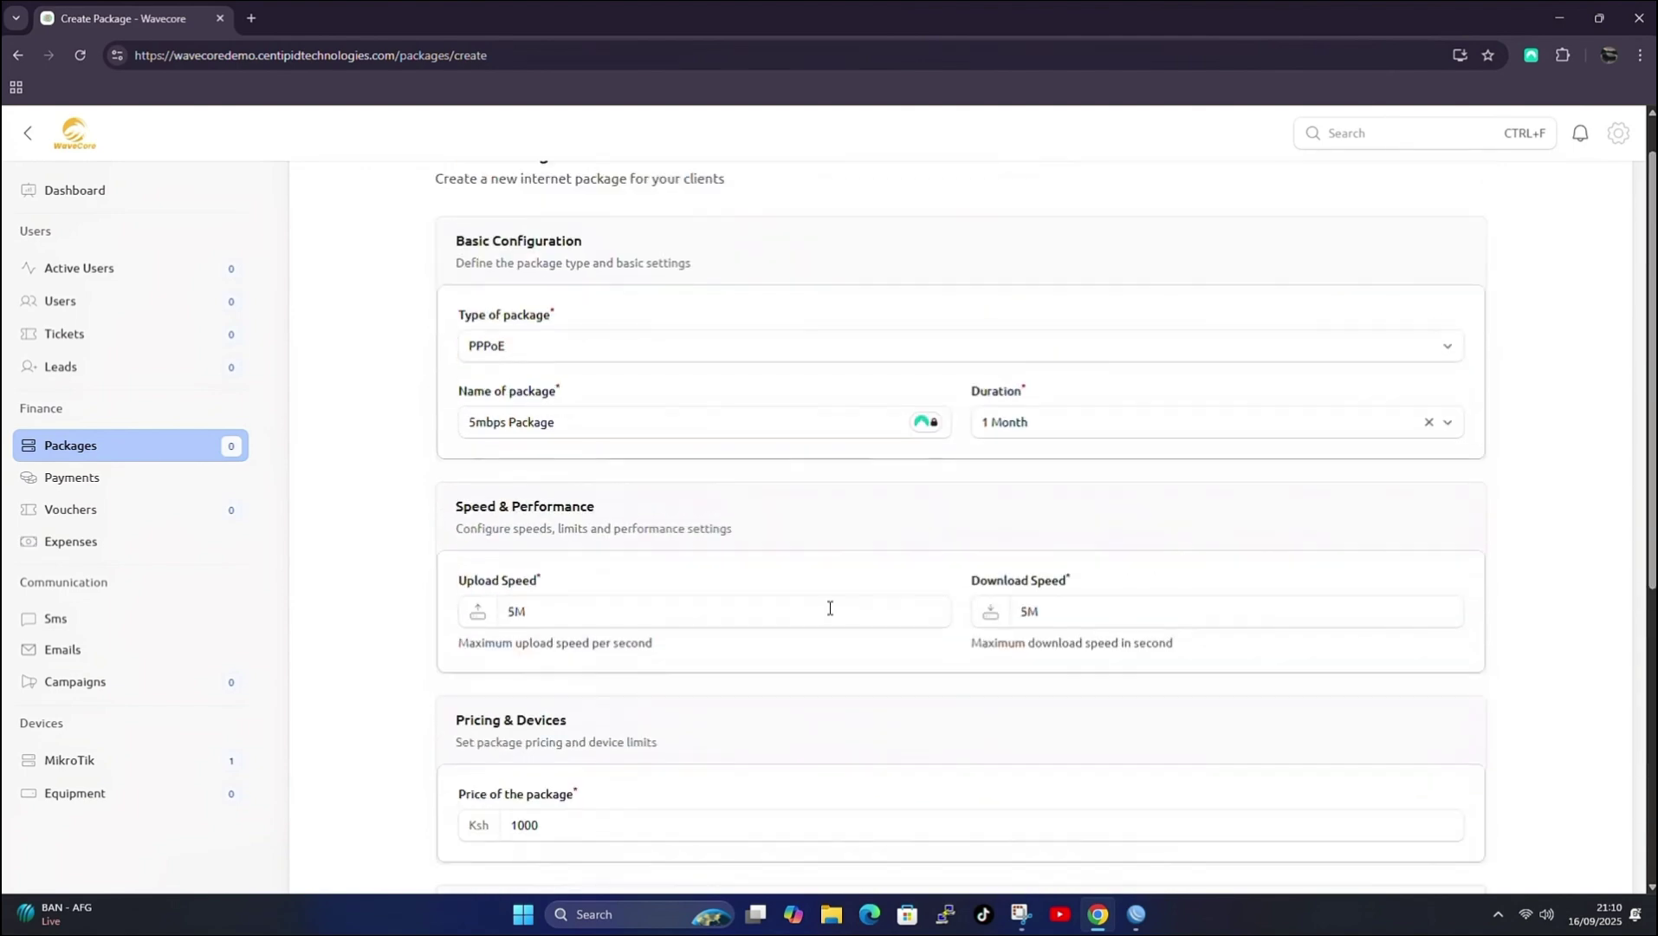
pyautogui.scroll(-7, 874, 529)
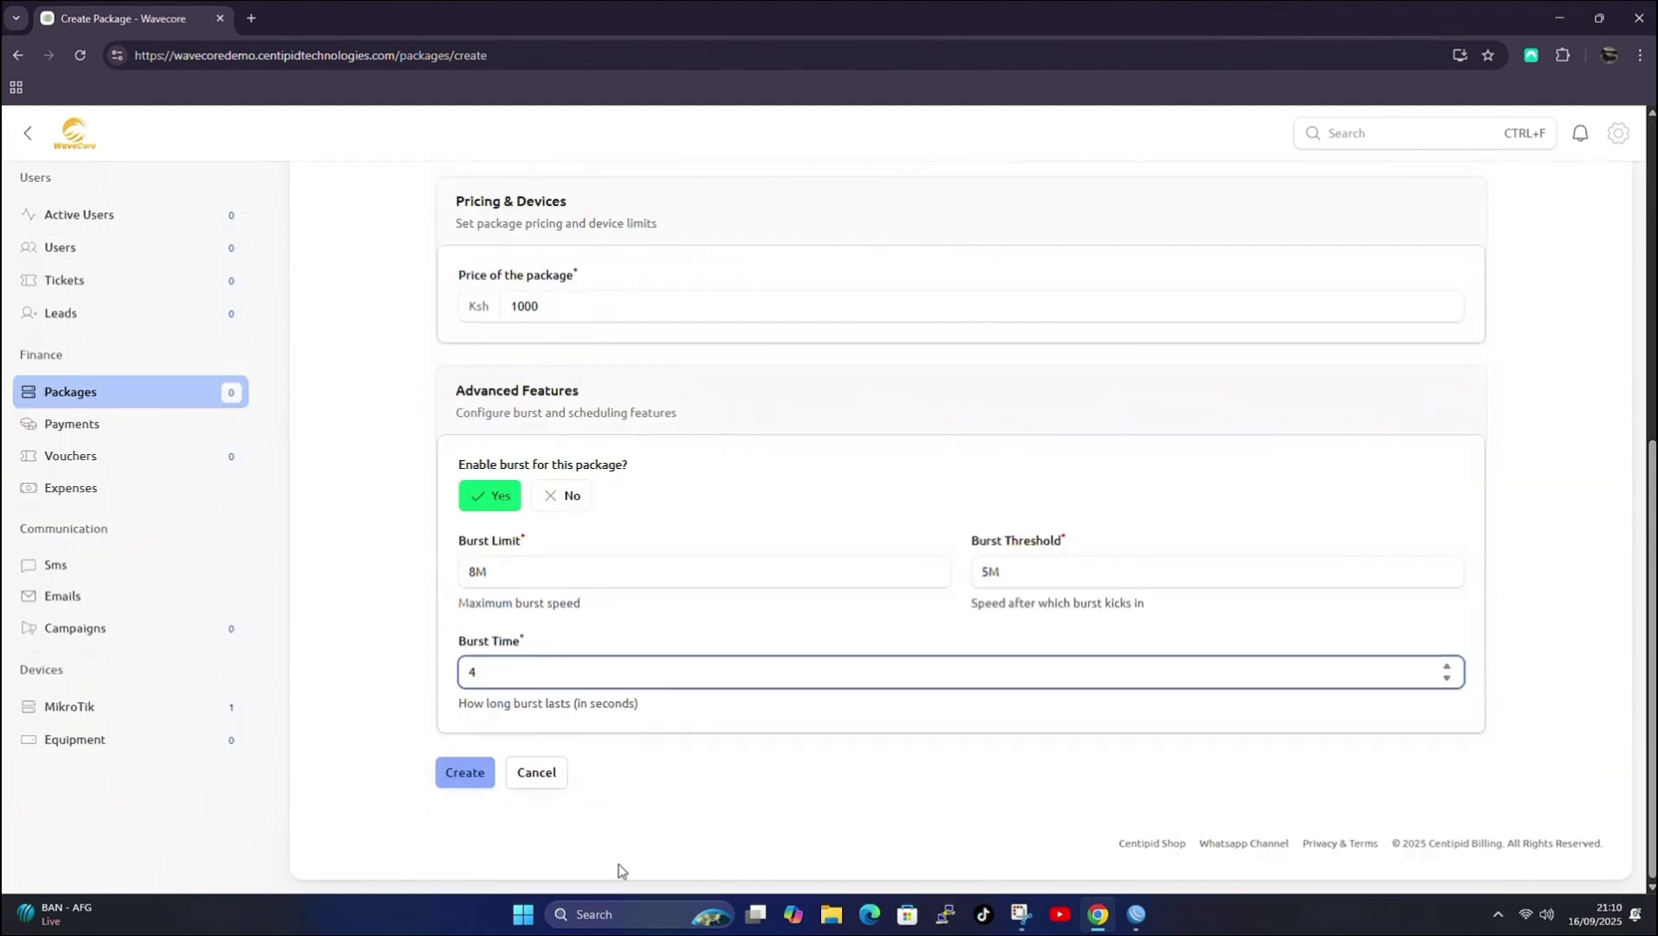
# Save the 5mbps Package and start a new PPPoE package named '10Mbps Package'.
pyautogui.click(452, 778)
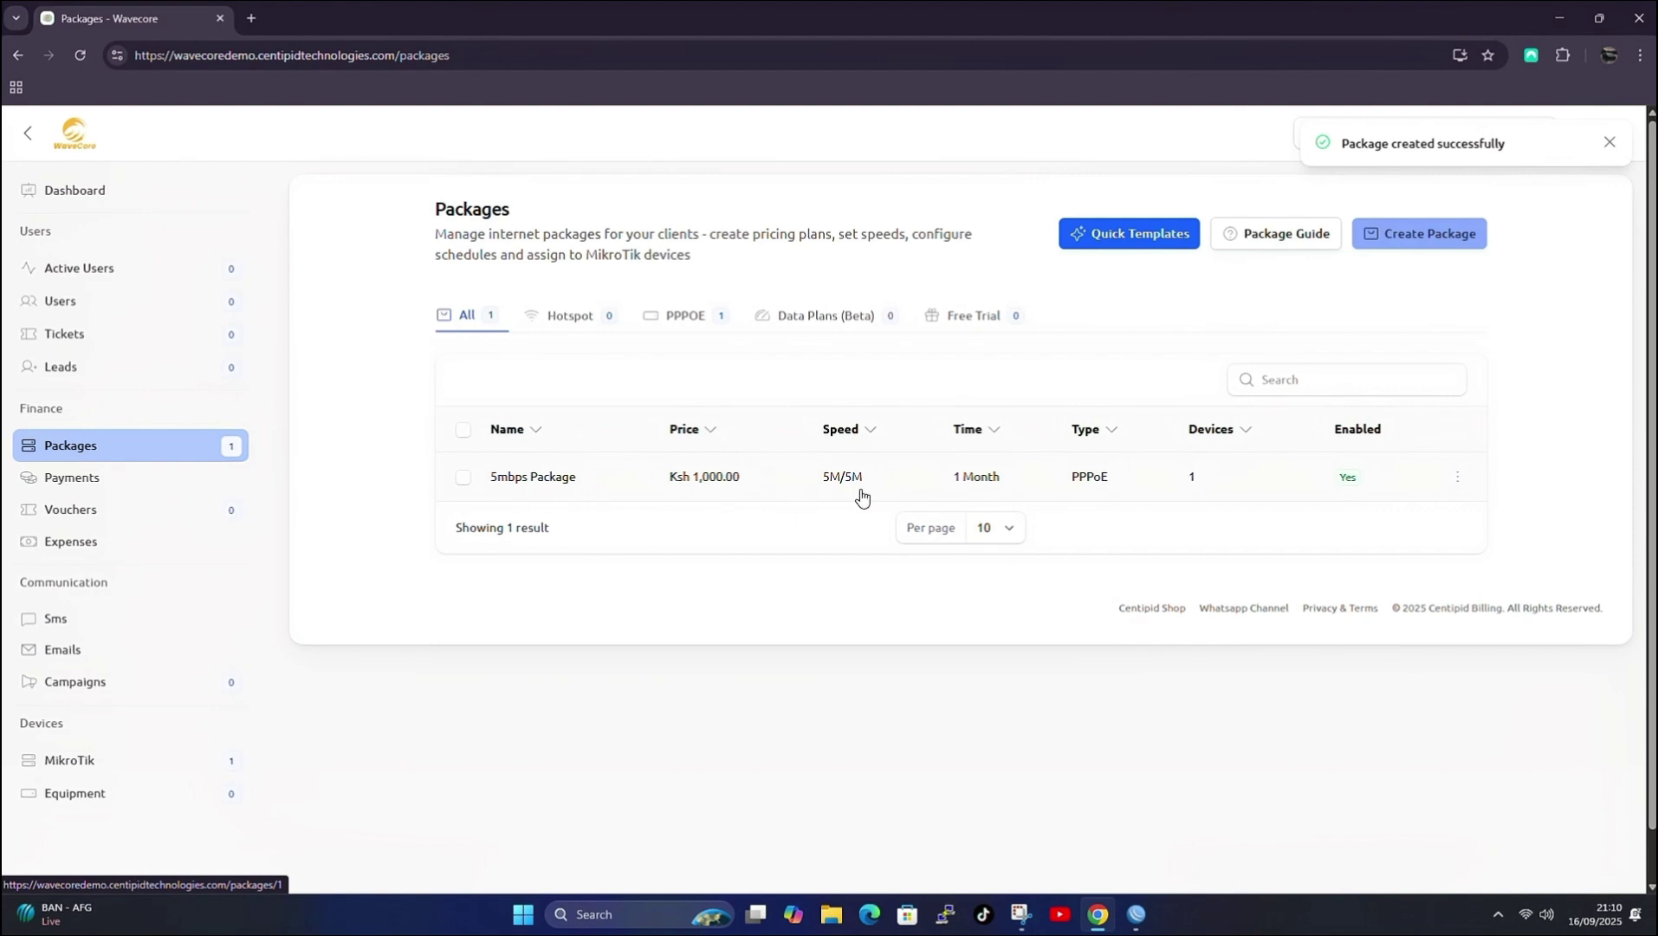
pyautogui.click(1438, 239)
pyautogui.click(520, 401)
pyautogui.click(507, 469)
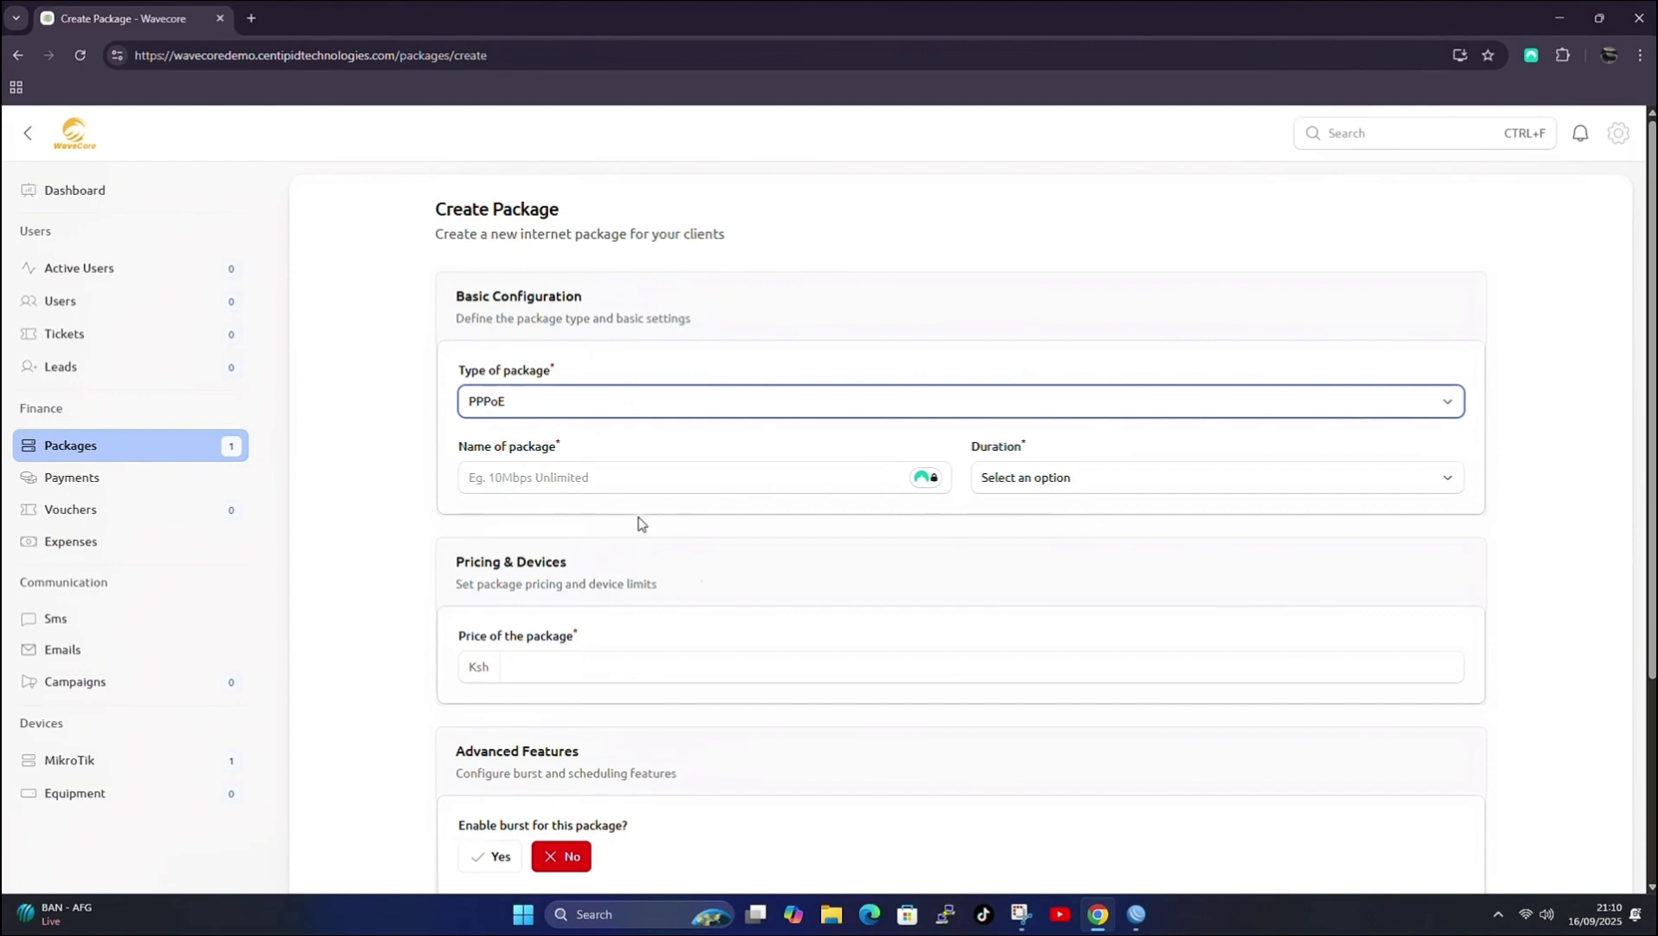
pyautogui.click(563, 478)
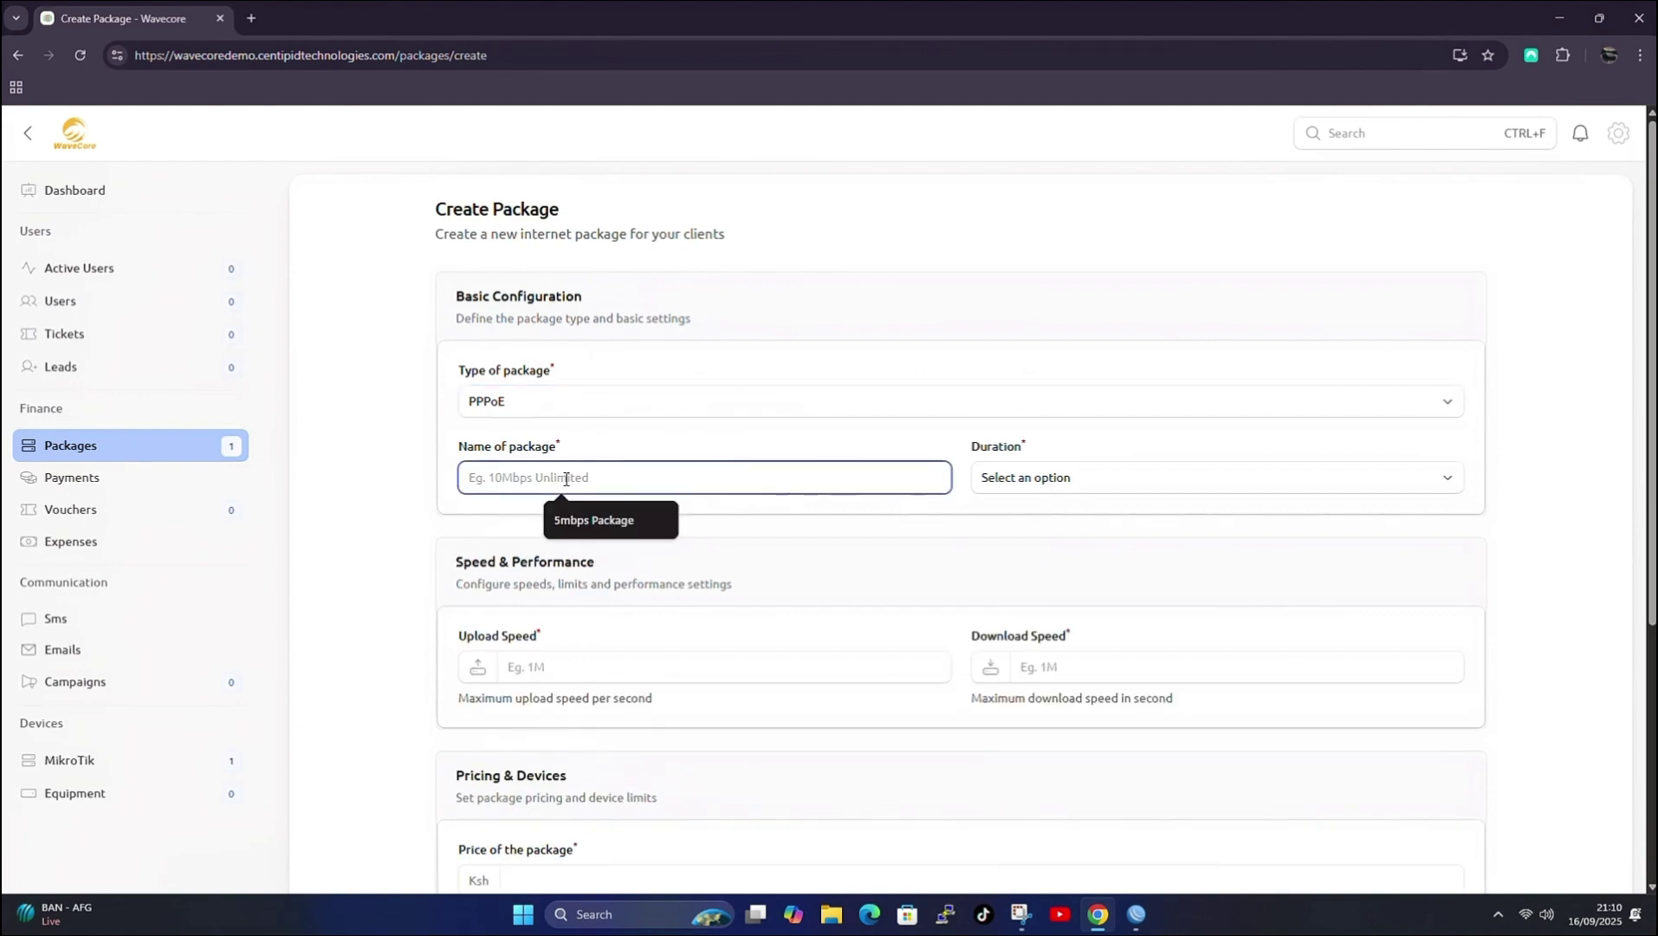
pyautogui.write('10Mbps Package')
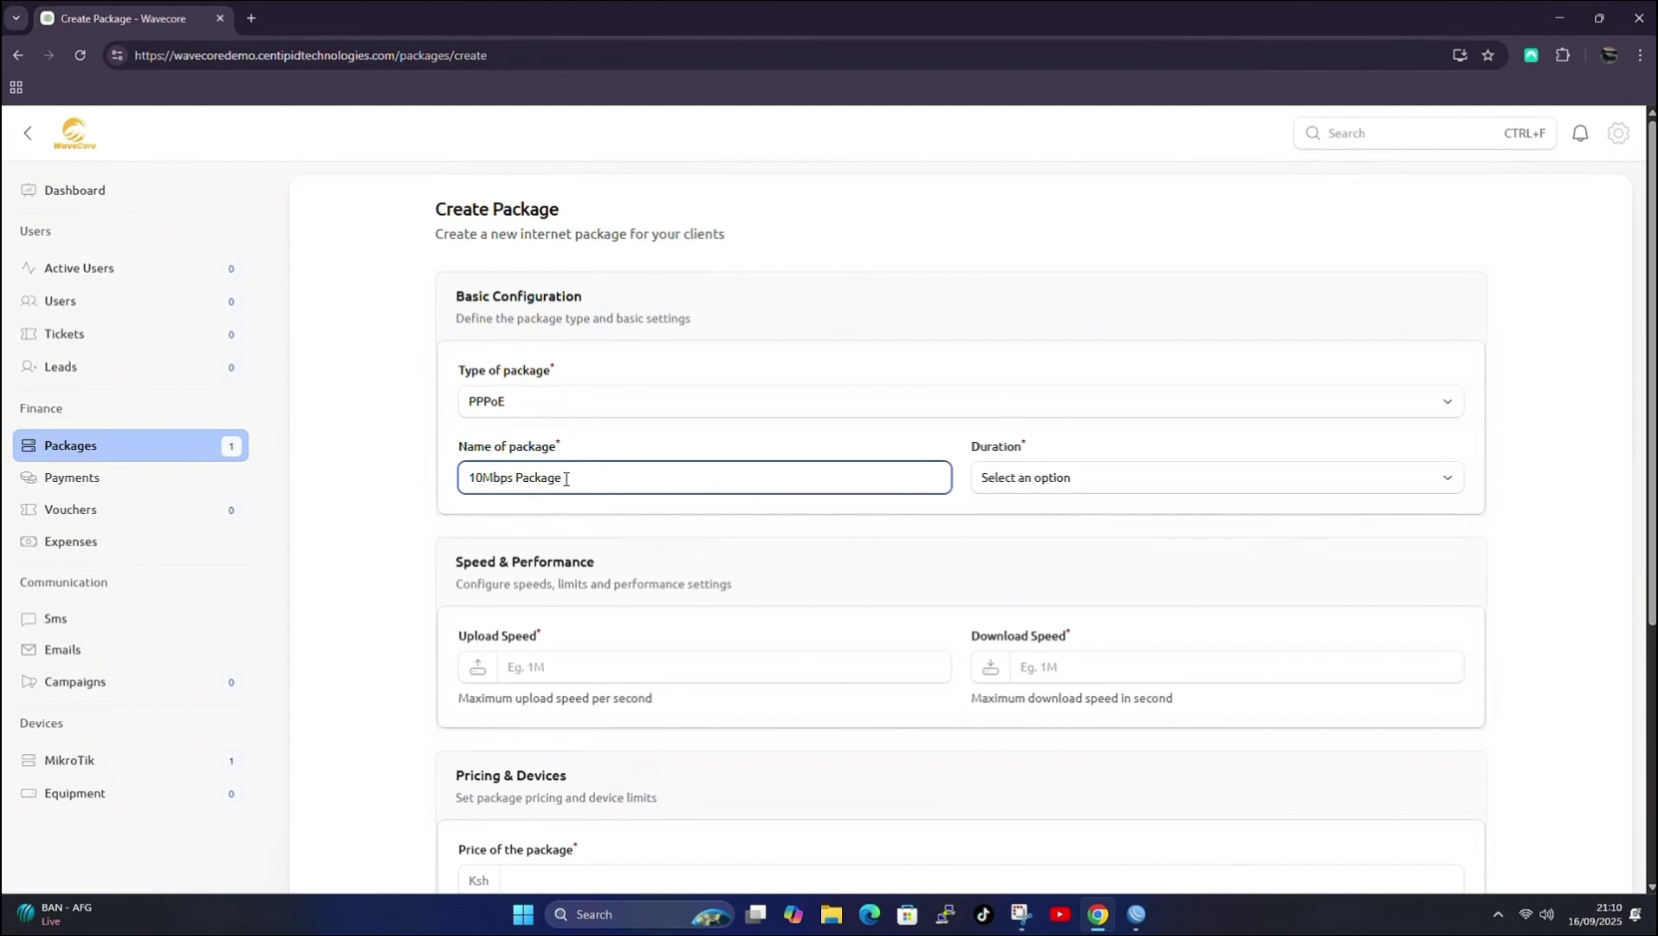
# Set the new package's duration to 1 Month.
pyautogui.click(992, 478)
pyautogui.scroll(-8, 1031, 637)
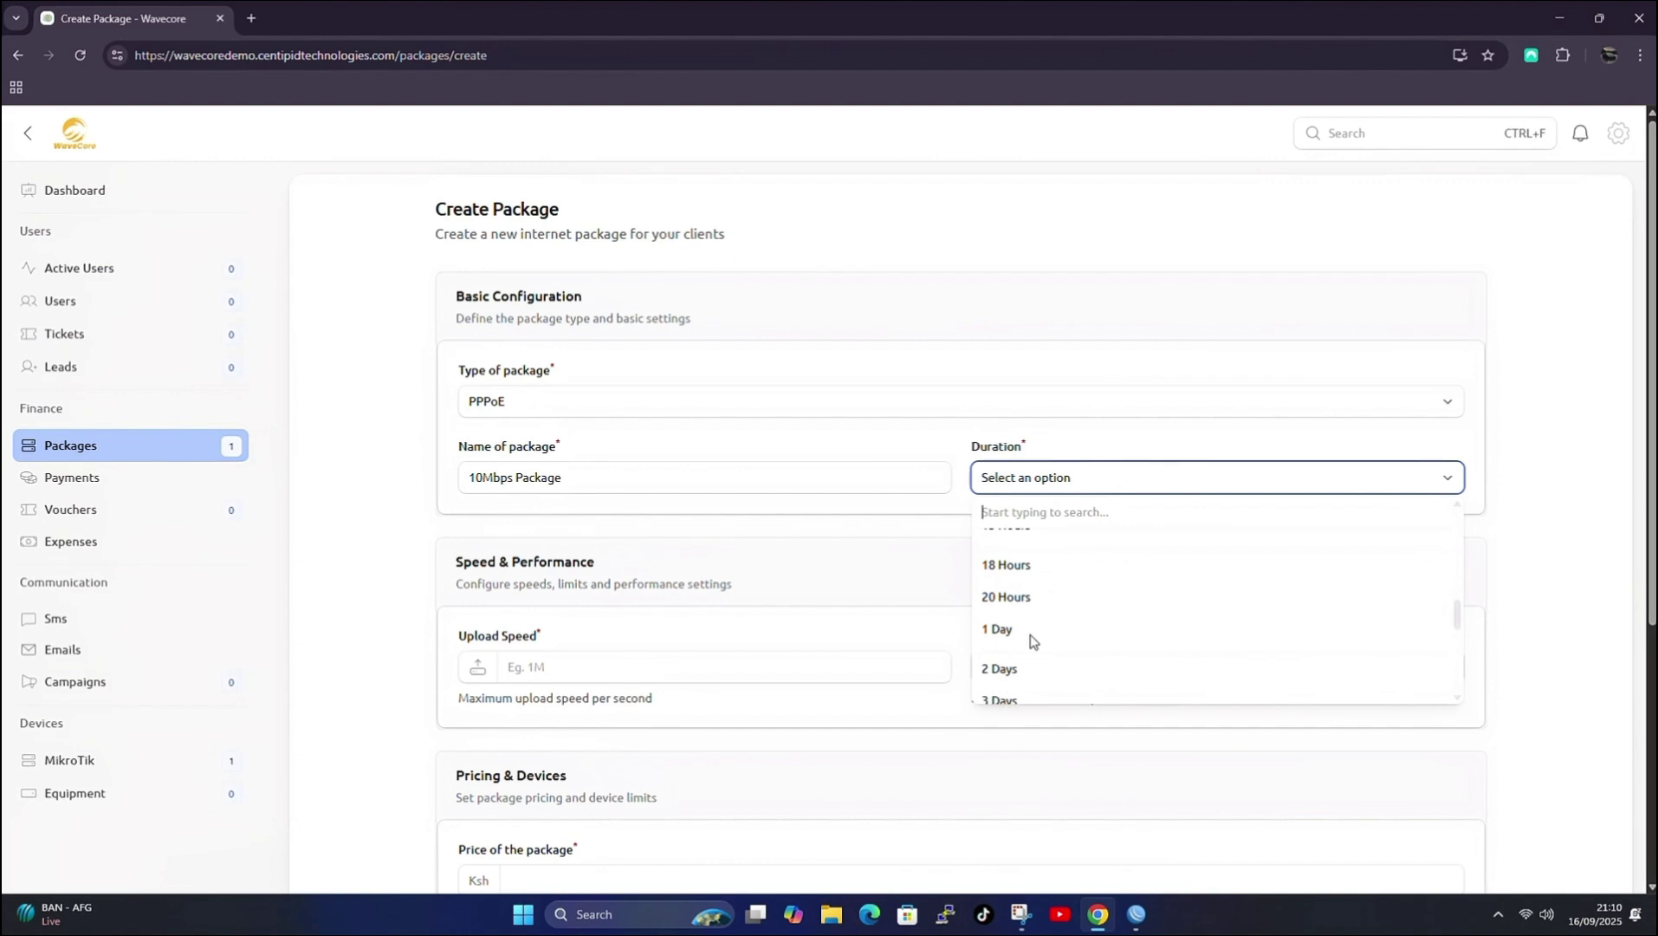
pyautogui.scroll(-5, 1006, 631)
pyautogui.scroll(2, 1001, 648)
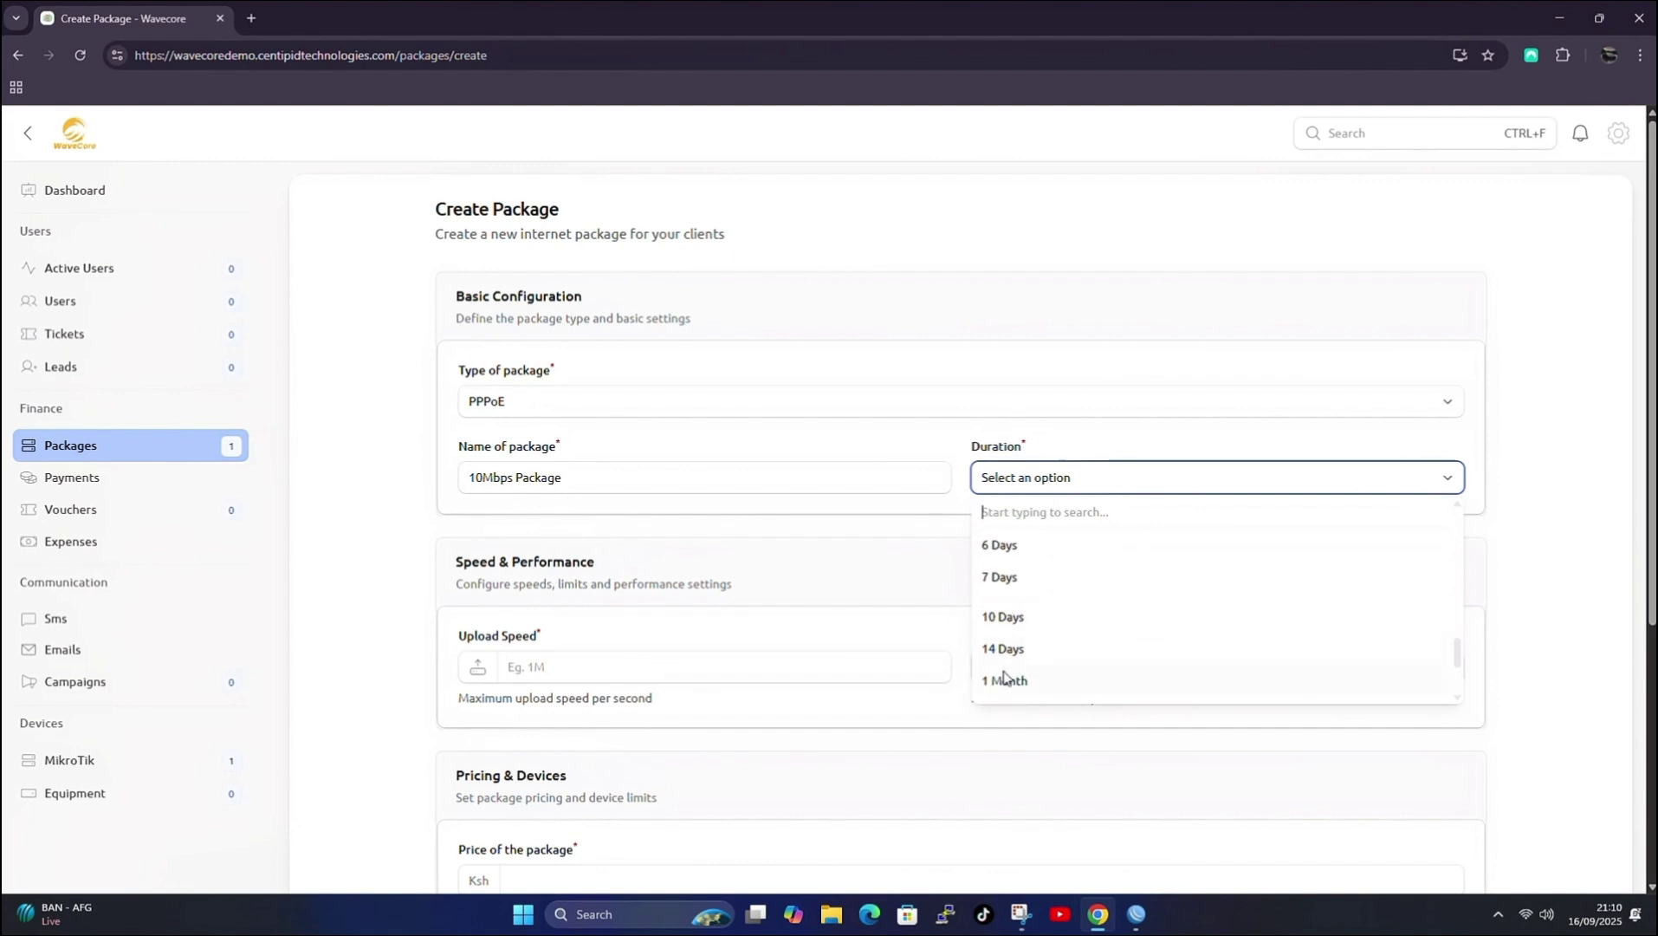
pyautogui.click(1005, 679)
pyautogui.click(551, 669)
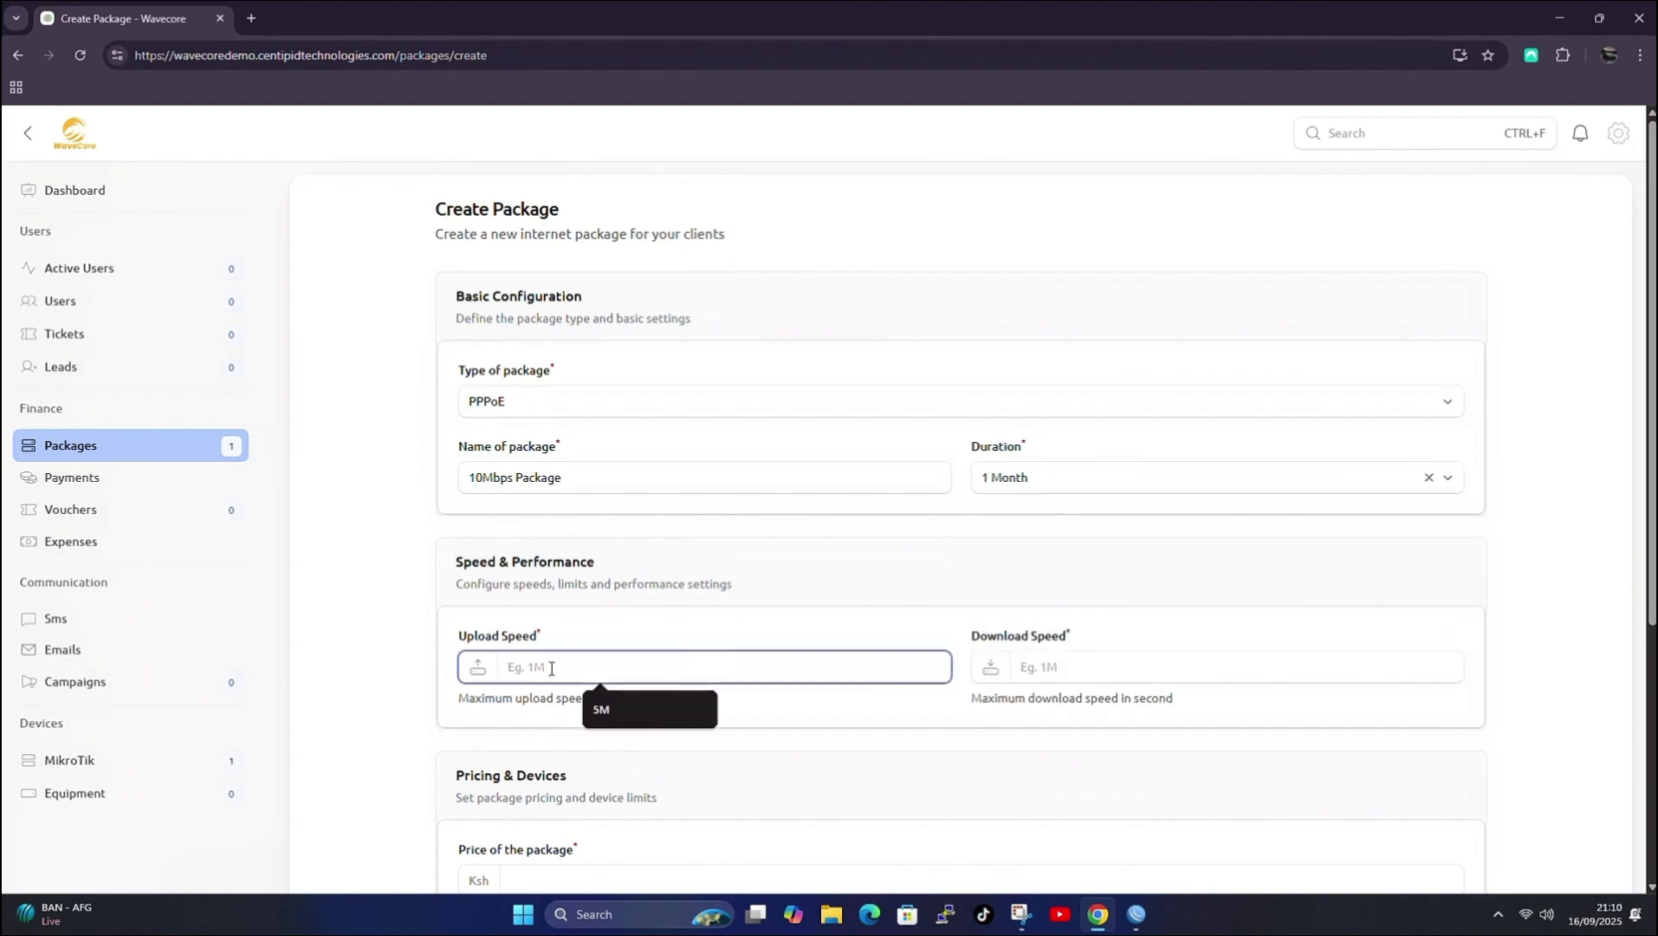
# Enter 10M upload and download speeds and a 2000 price, and turn burst on.
pyautogui.write('10M')
pyautogui.click(1042, 667)
pyautogui.write('10M')
pyautogui.scroll(-3, 887, 665)
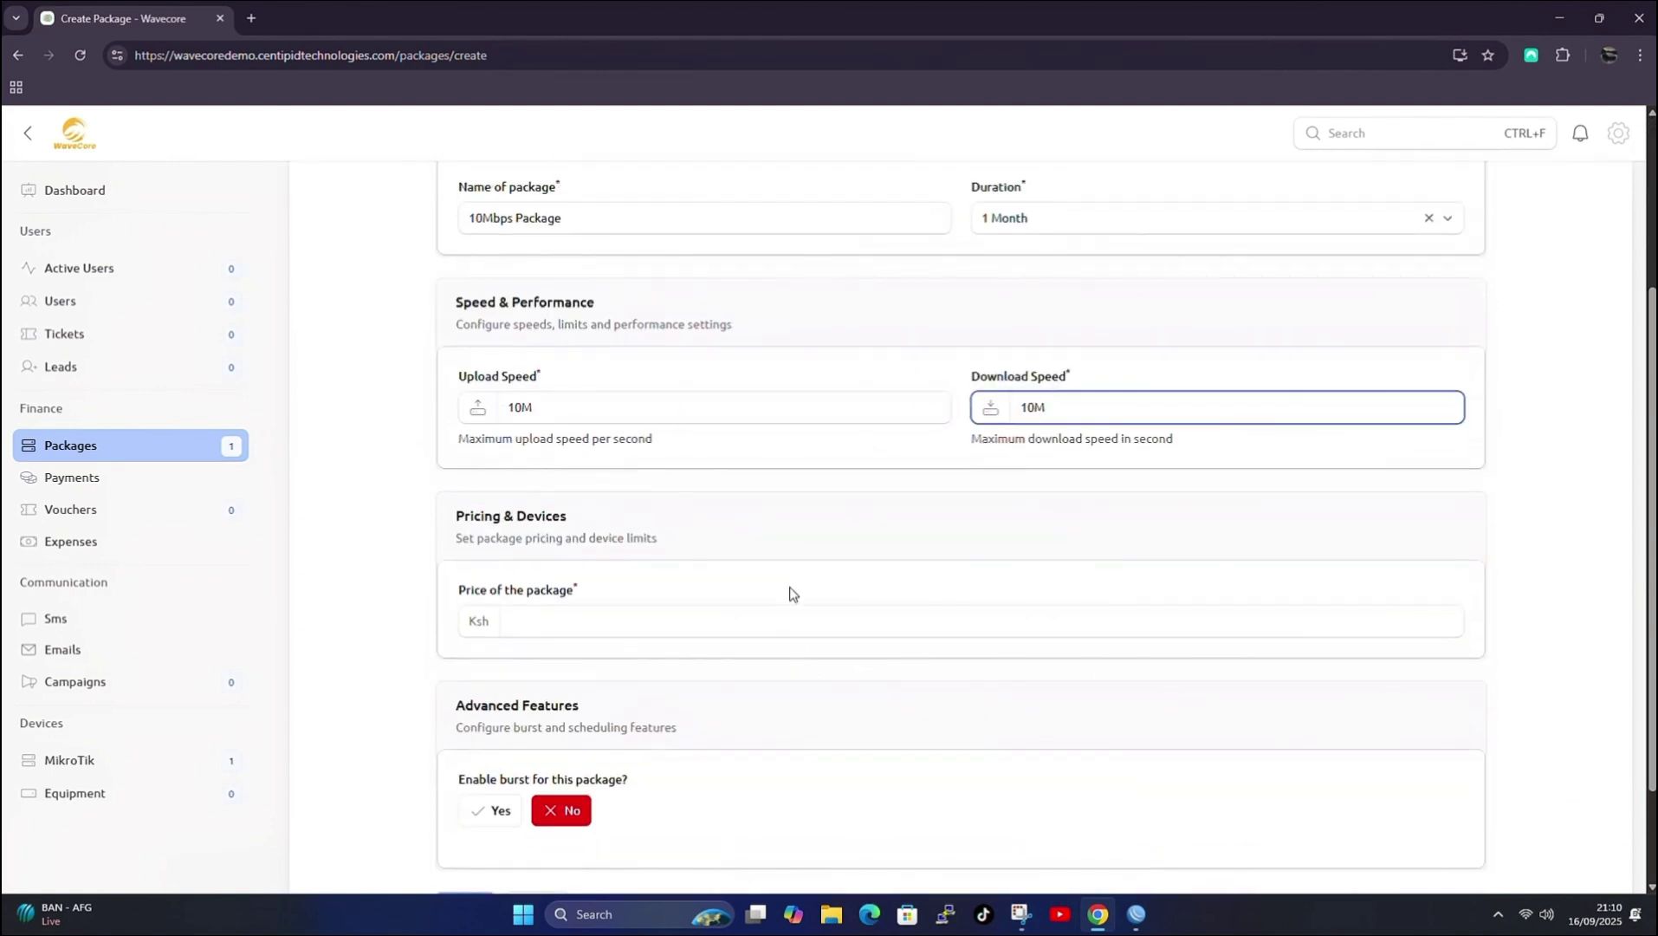
pyautogui.click(791, 624)
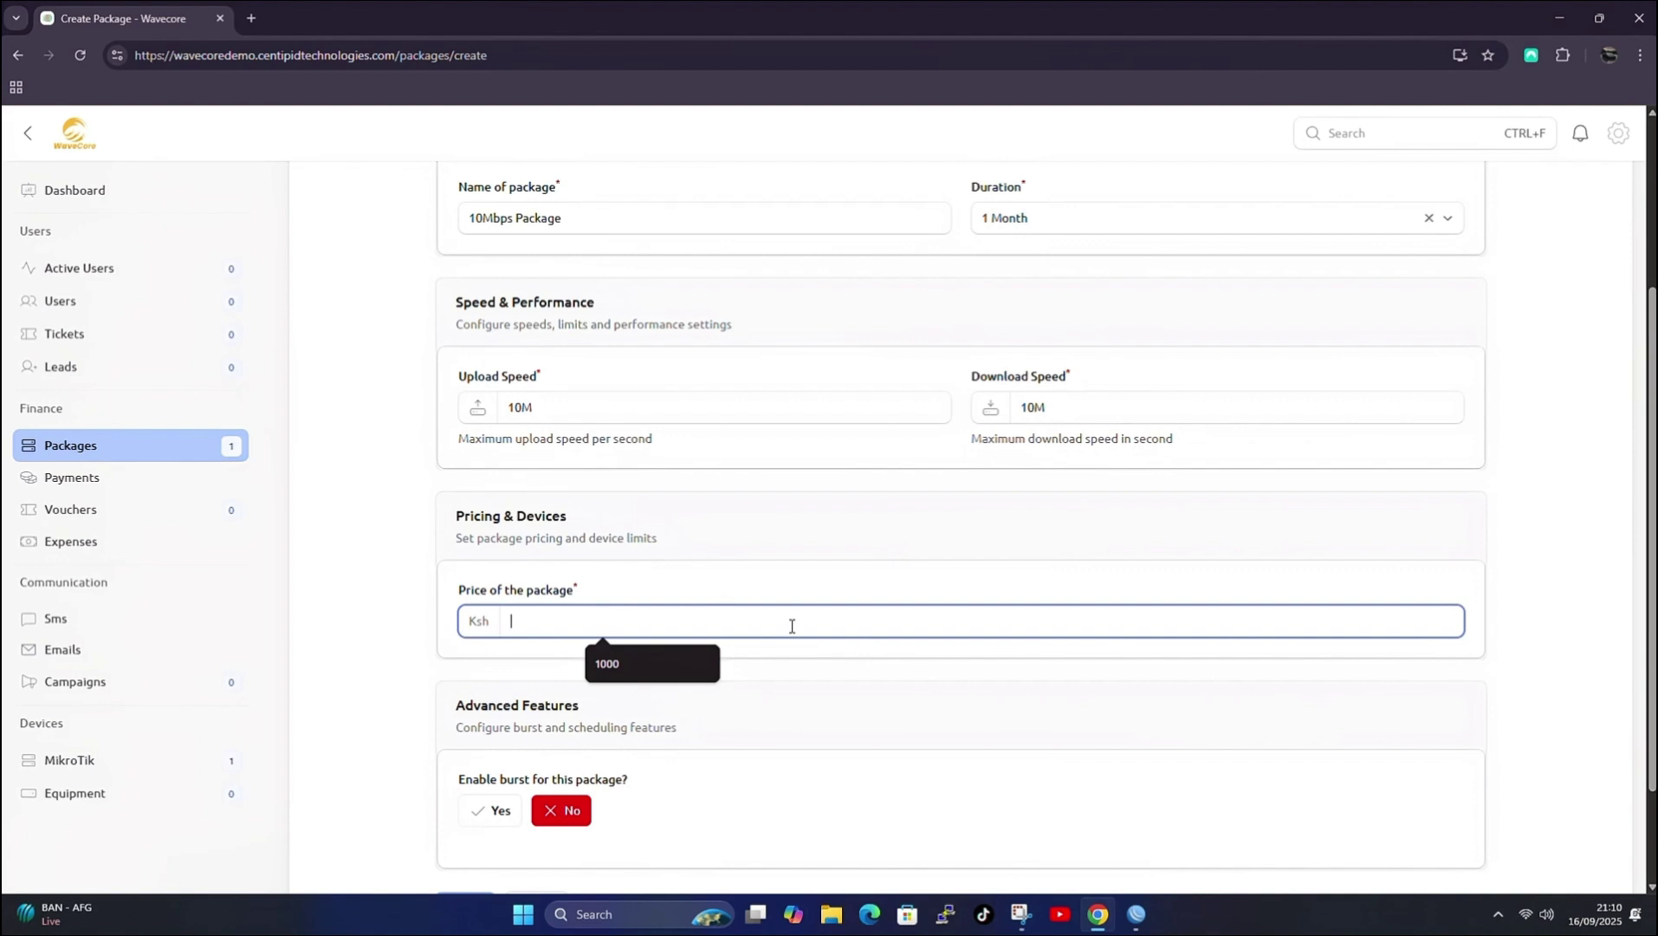
pyautogui.write('2000')
pyautogui.scroll(-2, 796, 595)
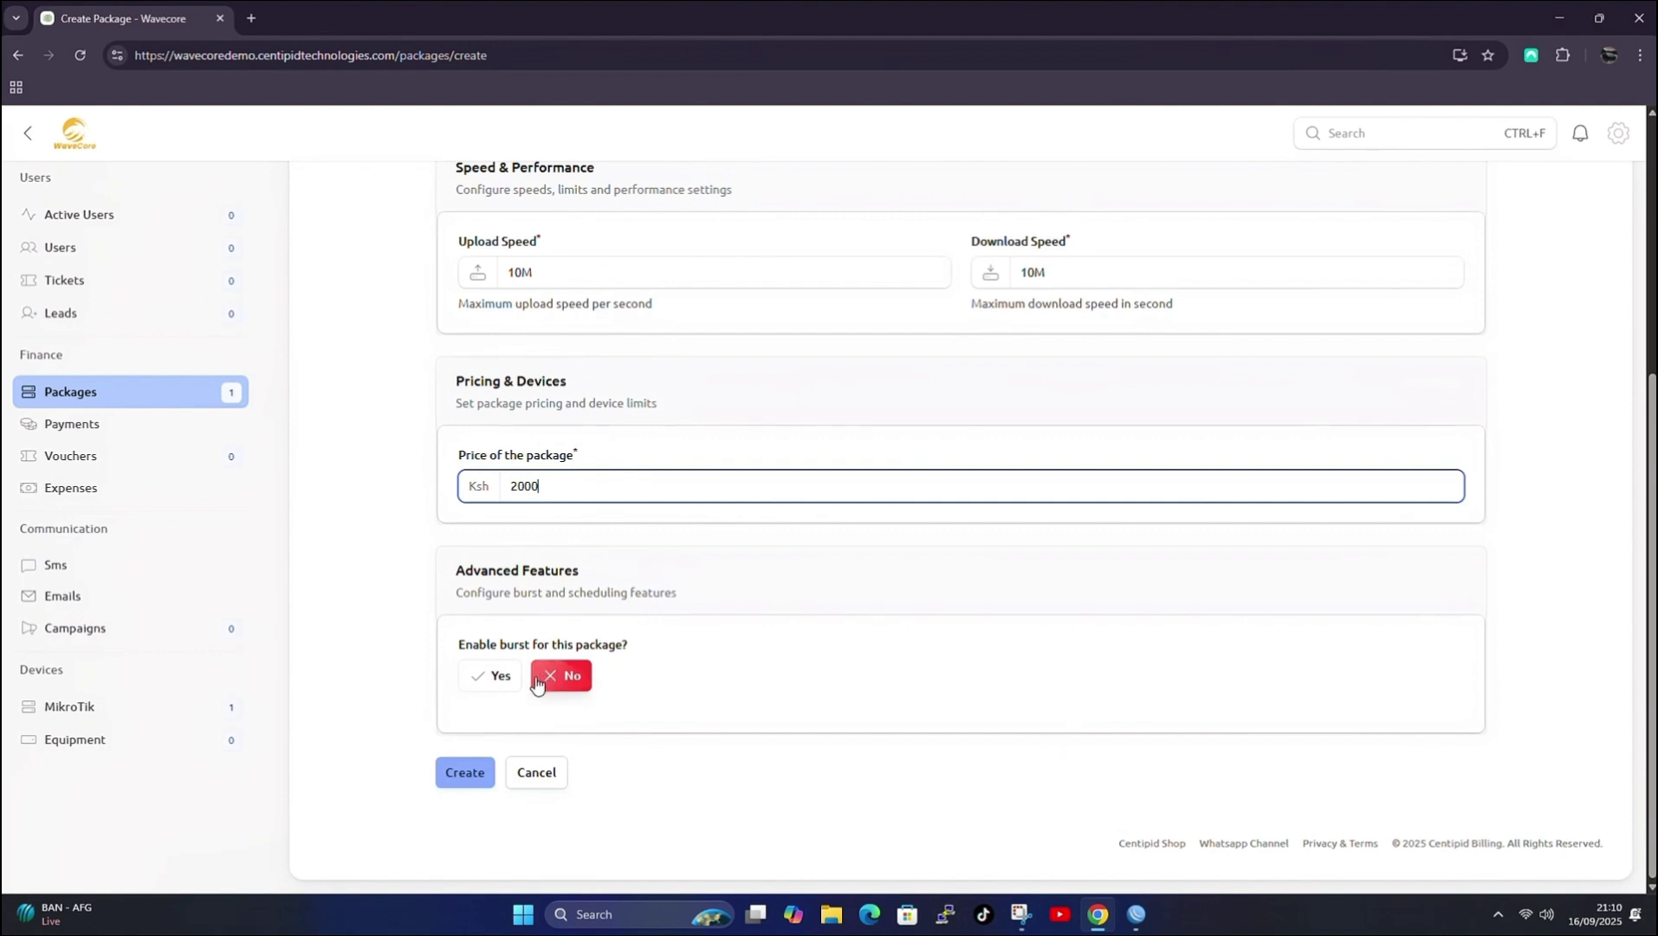
pyautogui.click(490, 676)
pyautogui.scroll(-2, 767, 674)
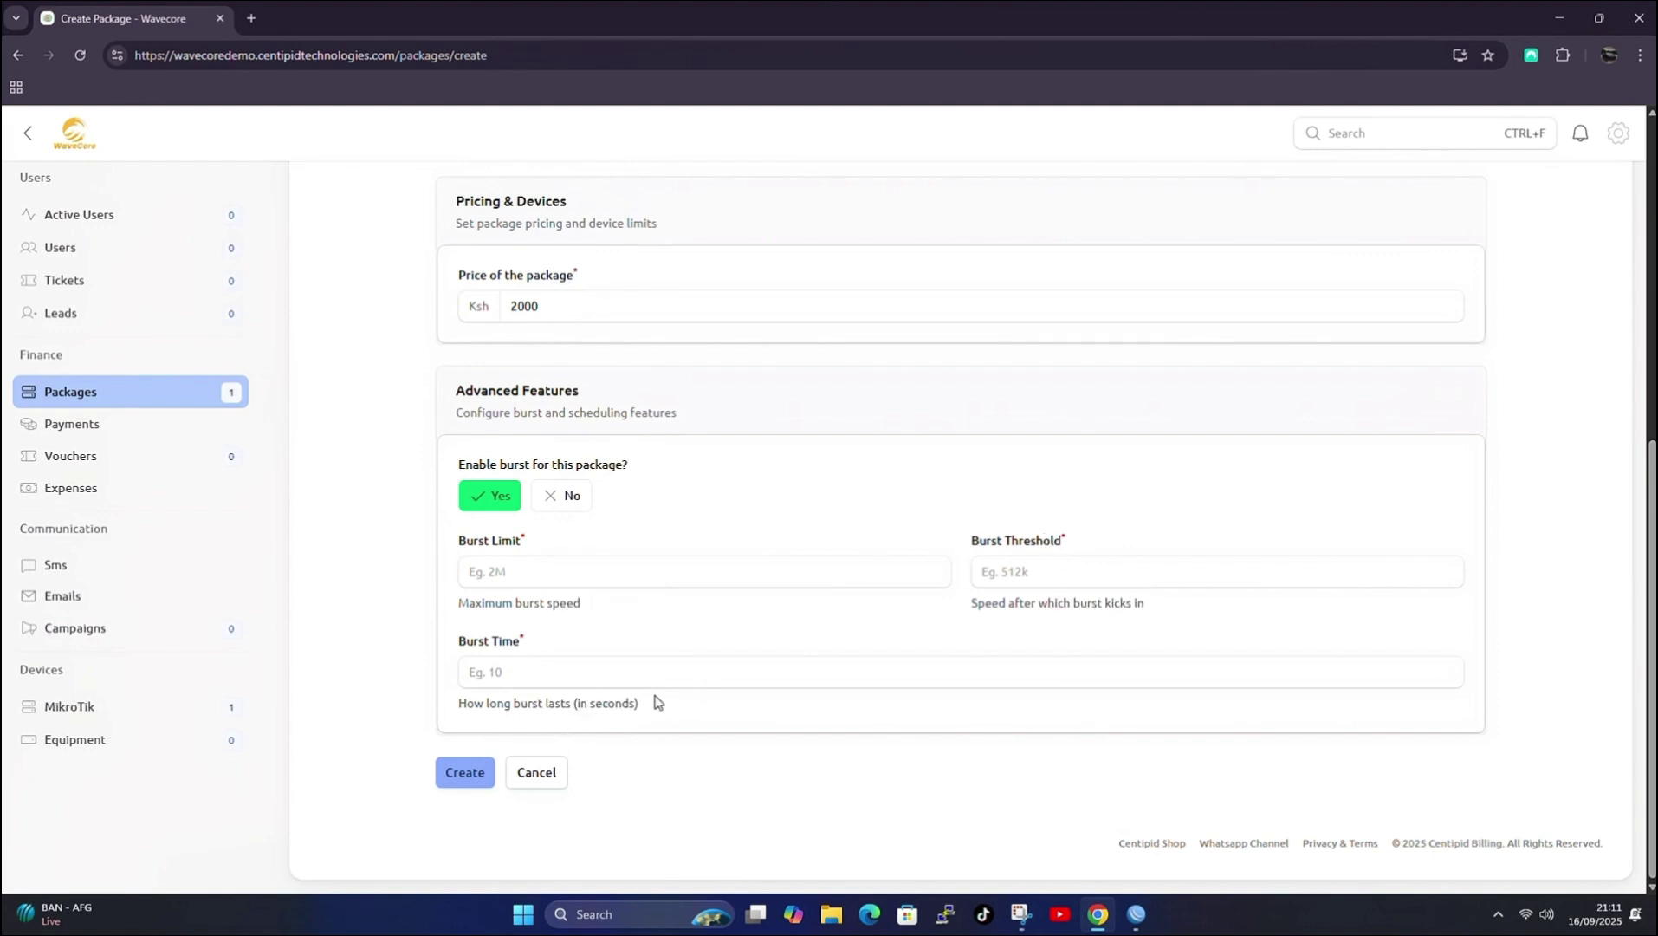
# Switch burst back off and create the 10Mbps Package.
pyautogui.click(565, 503)
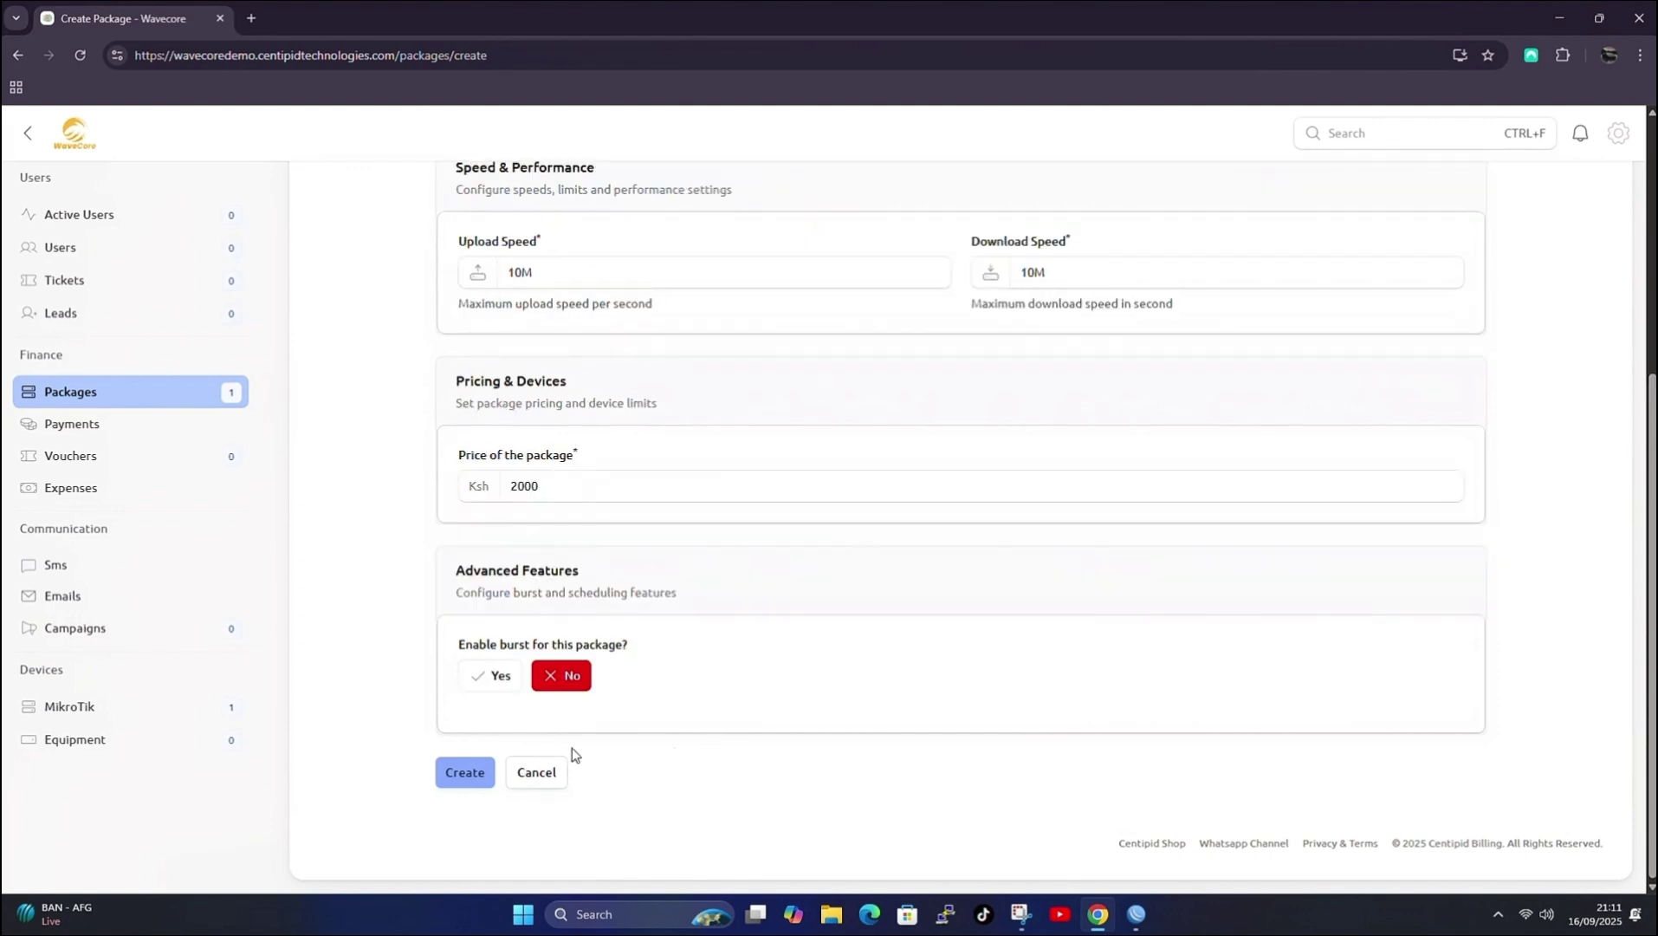
pyautogui.click(464, 773)
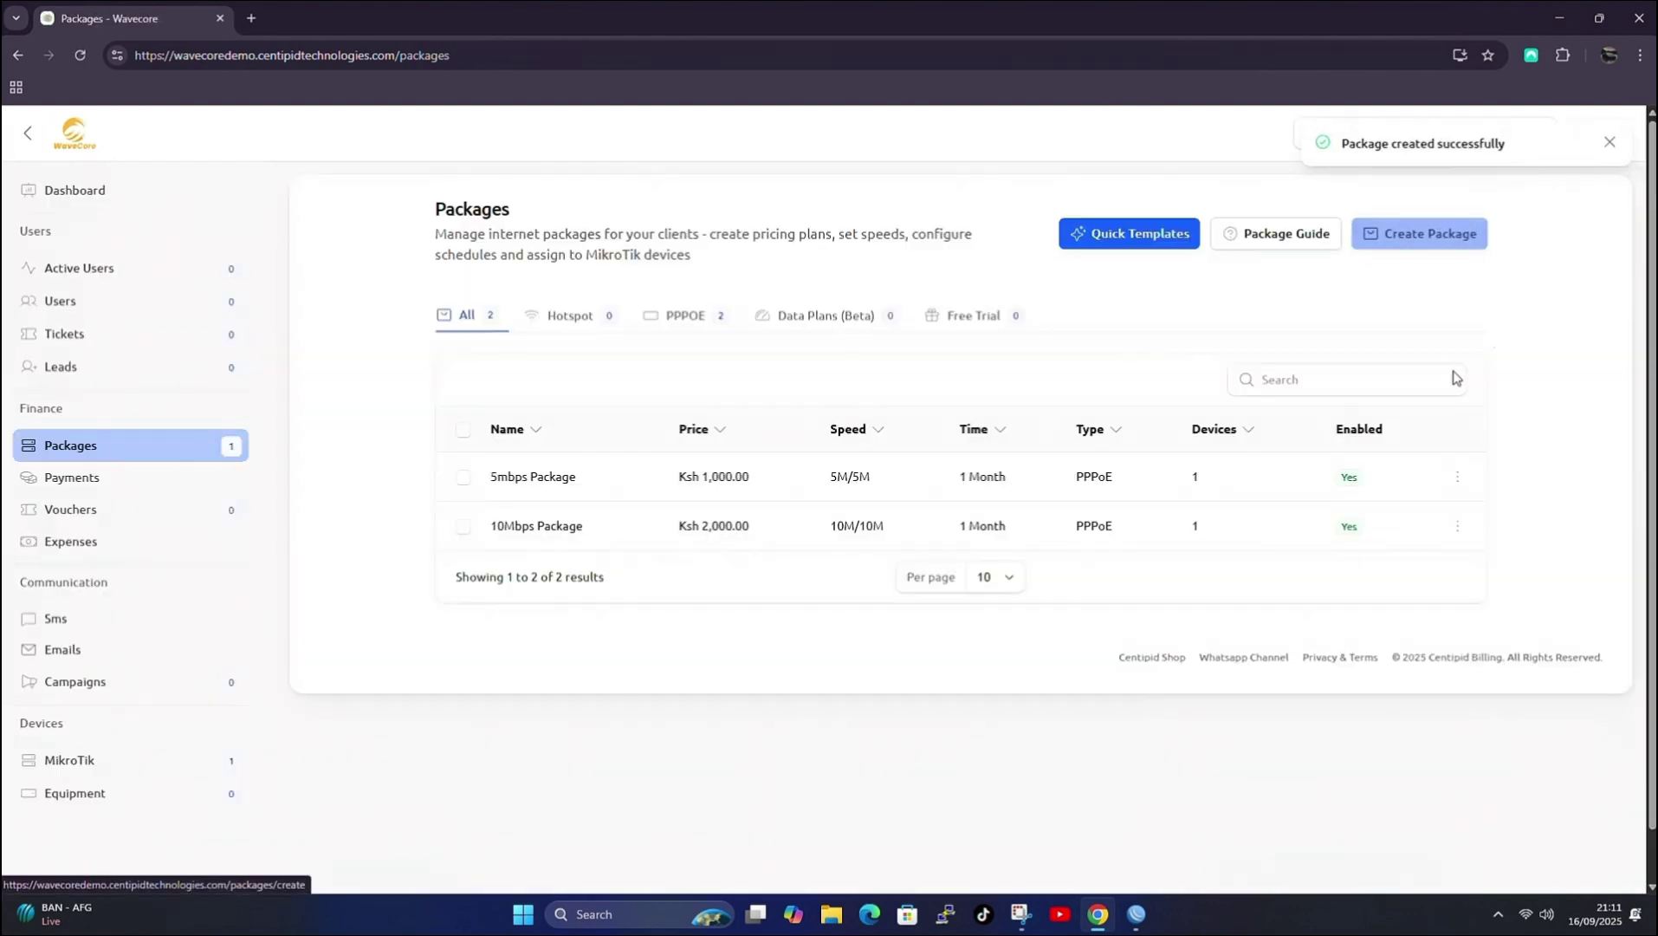